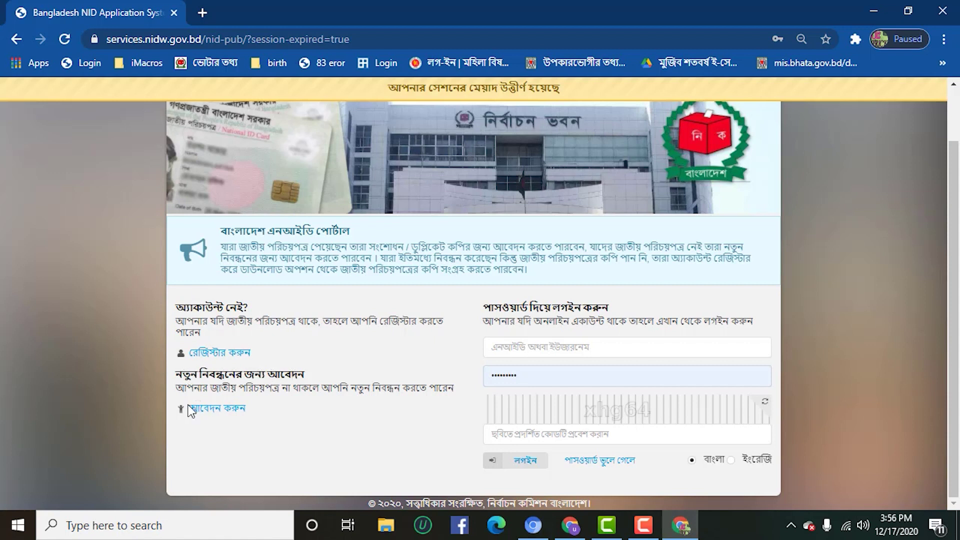
Start a new registration from the login page to reach the account registration form
{"action": "left_click", "coordinate": [230, 411]}
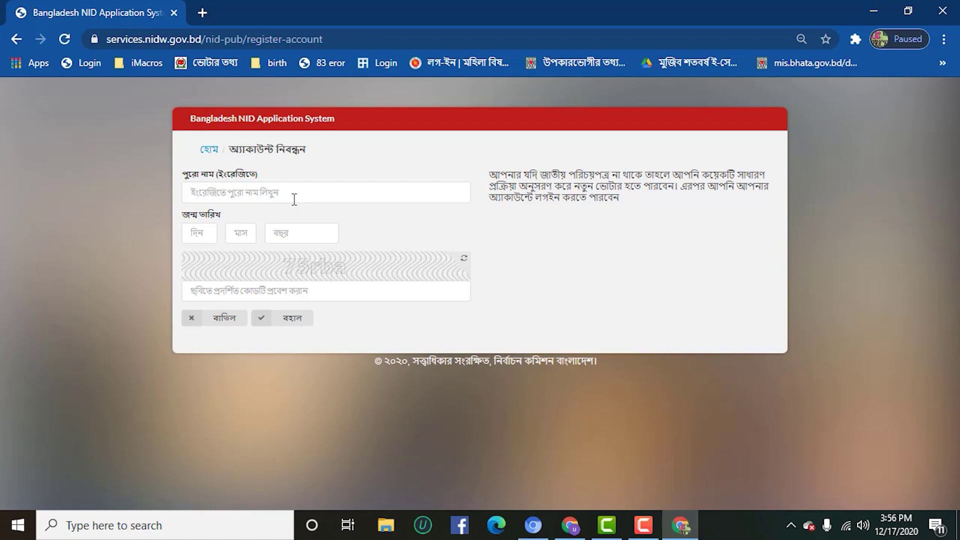
Enter the saved full English name, the day, month and year of birth, and the captcha code
{"action": "left_click", "coordinate": [240, 197]}
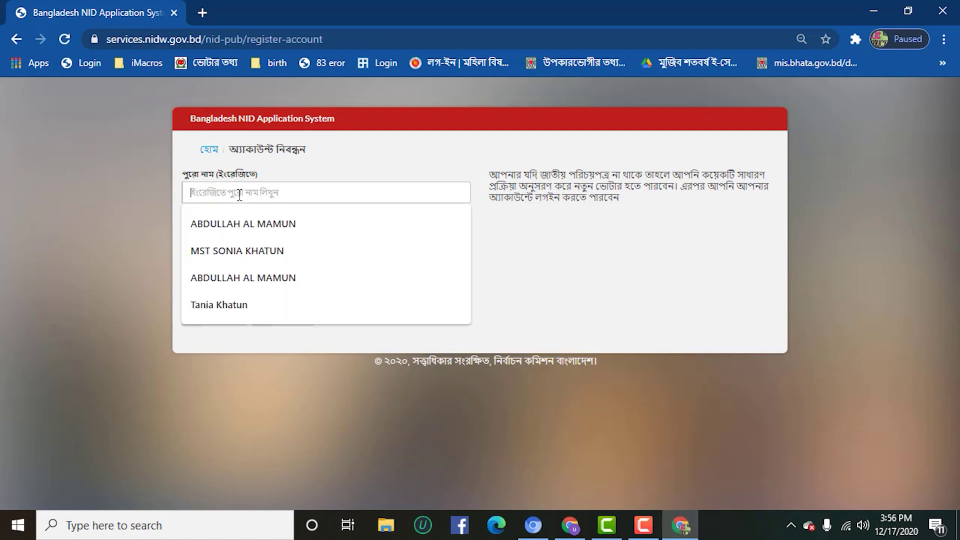
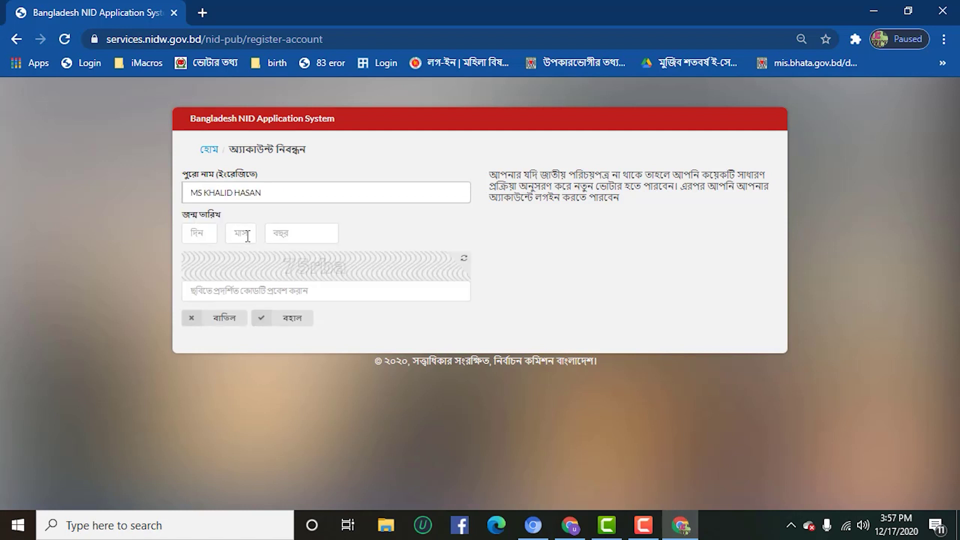
{"action": "left_click", "coordinate": [207, 232]}
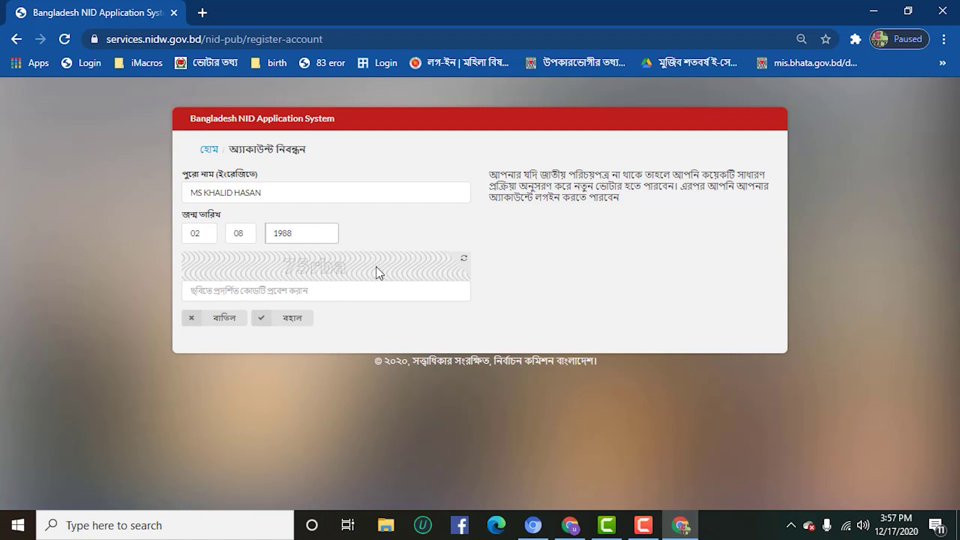
{"action": "left_click", "coordinate": [227, 291]}
{"action": "type", "text": "75rba"}
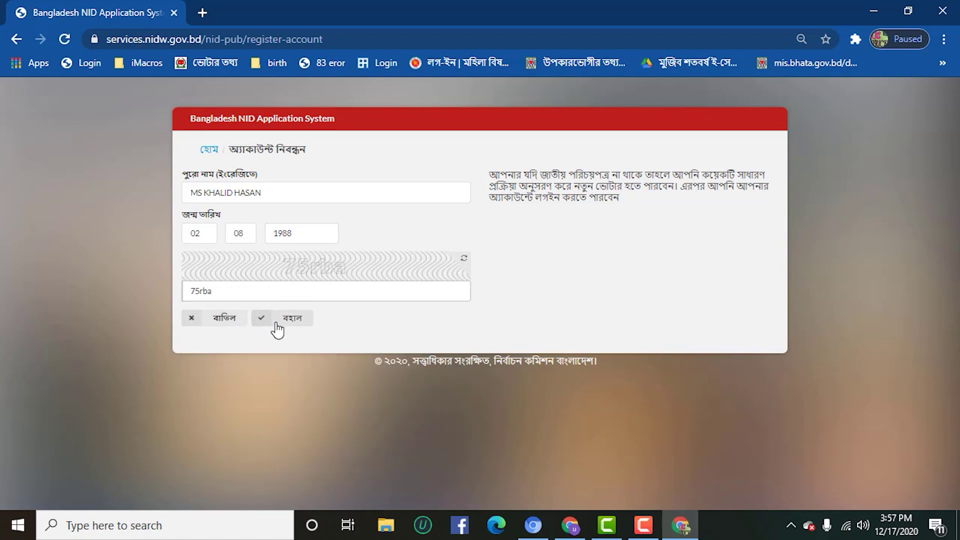
Submit the registration details, then verify the applicant's mobile number with the SMS code
{"action": "left_click", "coordinate": [290, 324]}
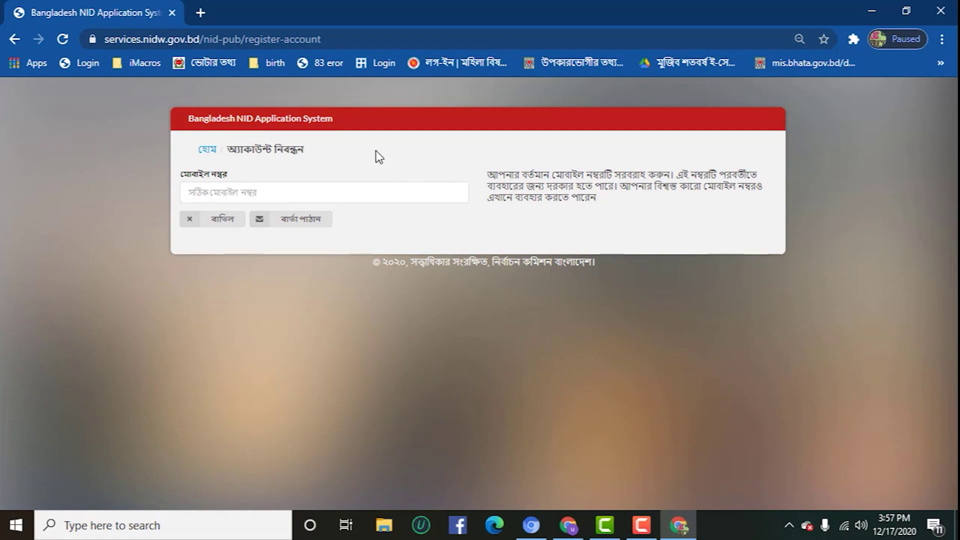
{"action": "left_click", "coordinate": [197, 191]}
{"action": "key", "text": "ctrl+v"}
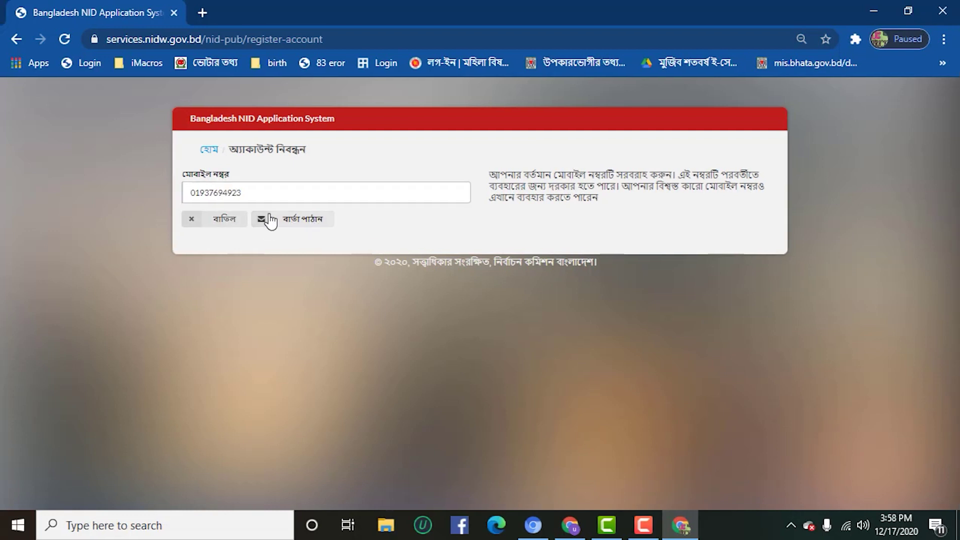
{"action": "left_click", "coordinate": [304, 225]}
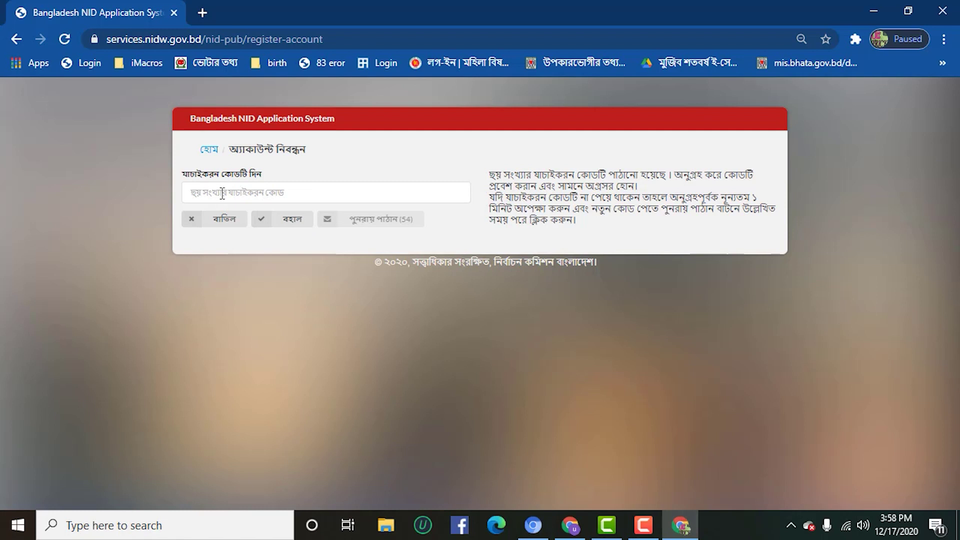
{"action": "left_click", "coordinate": [244, 194]}
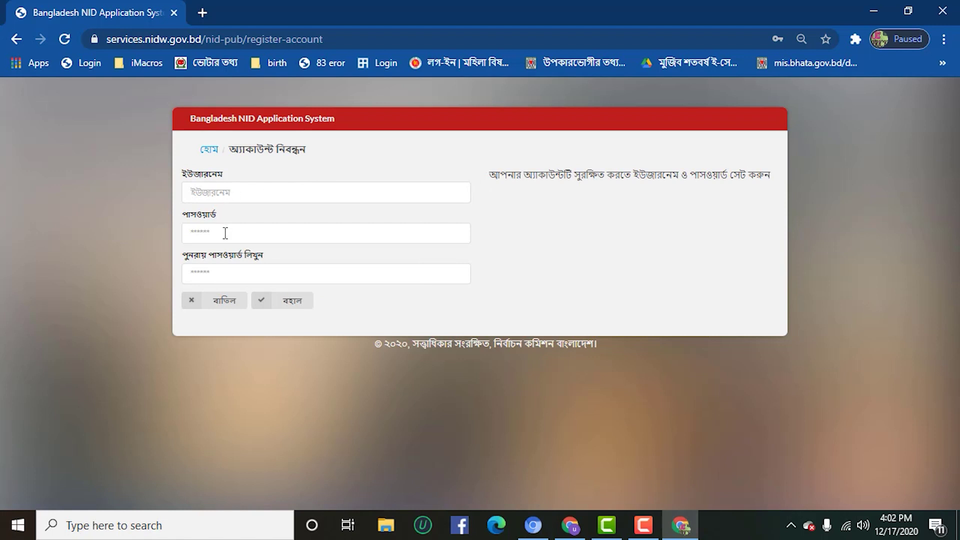
Create the account with a chosen username and a confirmed password
{"action": "left_click", "coordinate": [236, 191]}
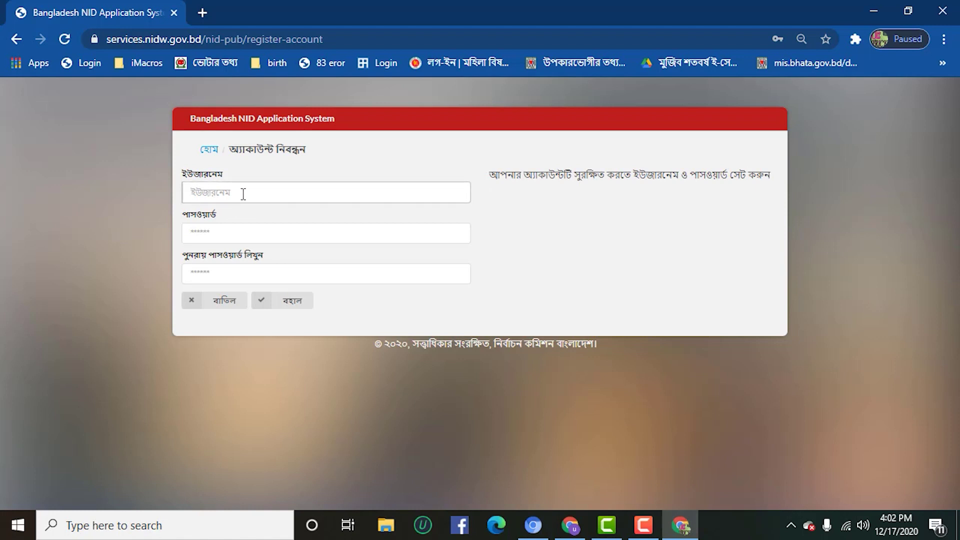
{"action": "left_click", "coordinate": [183, 234]}
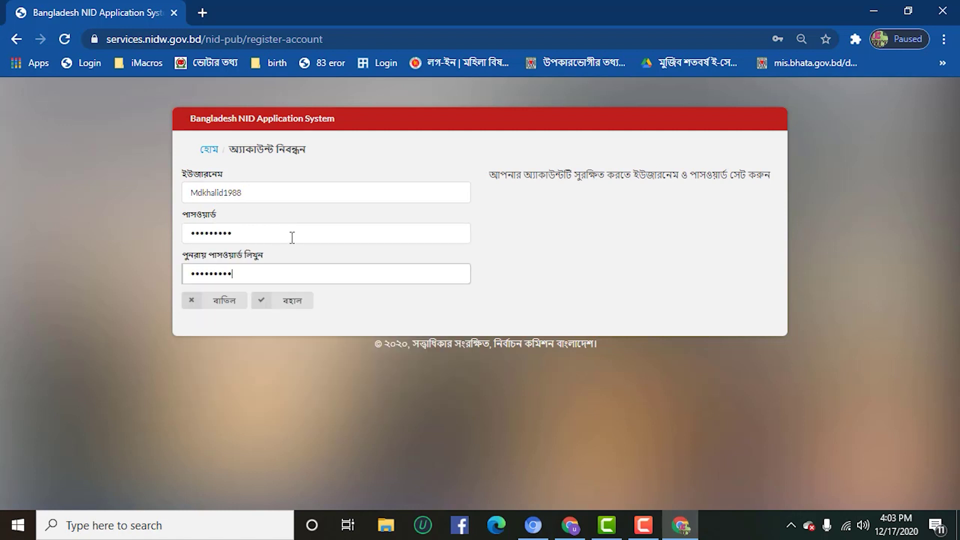
{"action": "left_click", "coordinate": [290, 303]}
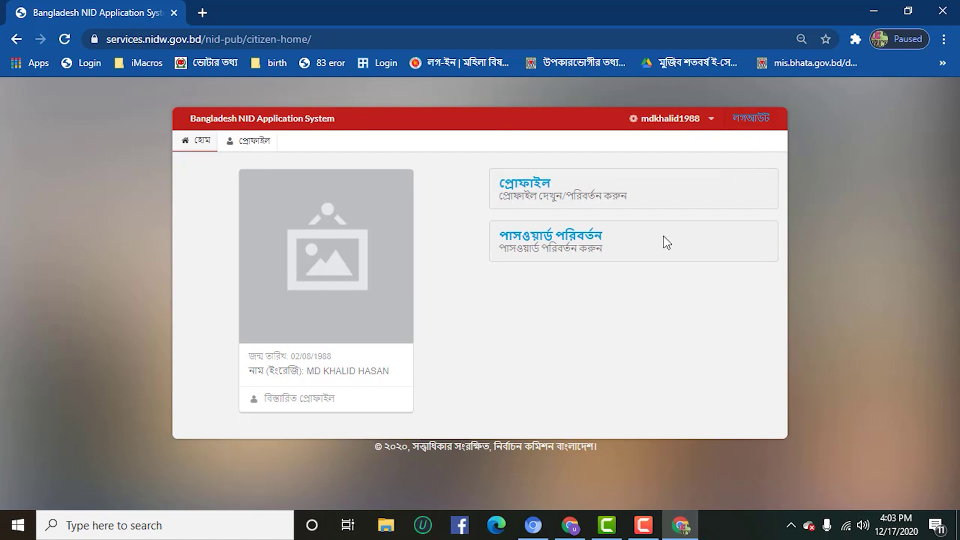
Open the detailed profile and scroll through its personal information and draft notice
{"action": "left_click", "coordinate": [312, 402]}
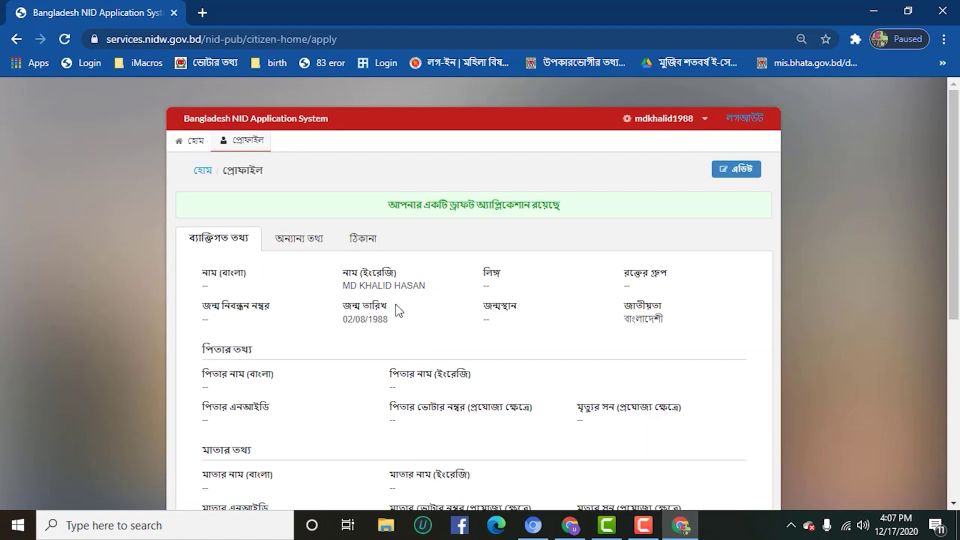
{"action": "scroll", "coordinate": [551, 270], "scroll_direction": "down", "scroll_amount": 3}
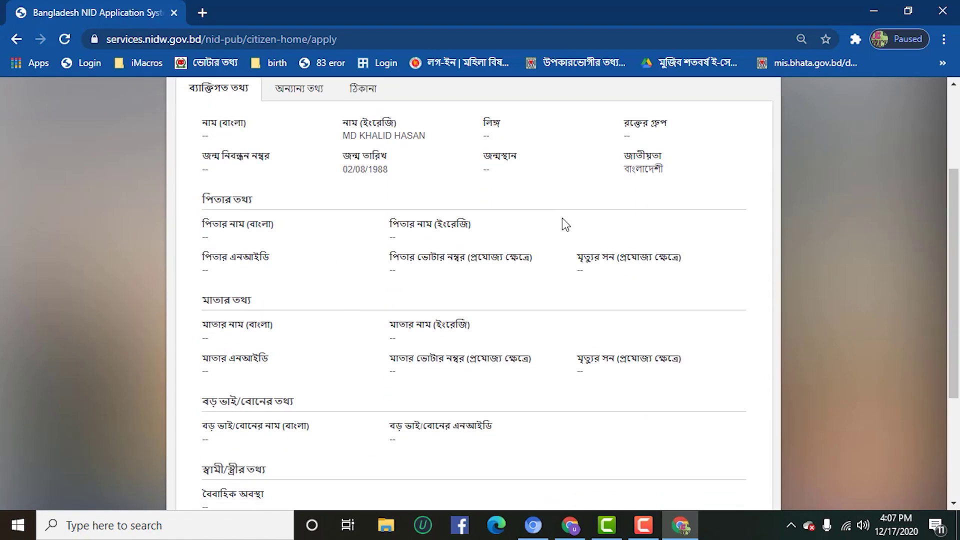
{"action": "scroll", "coordinate": [427, 227], "scroll_direction": "up", "scroll_amount": 3}
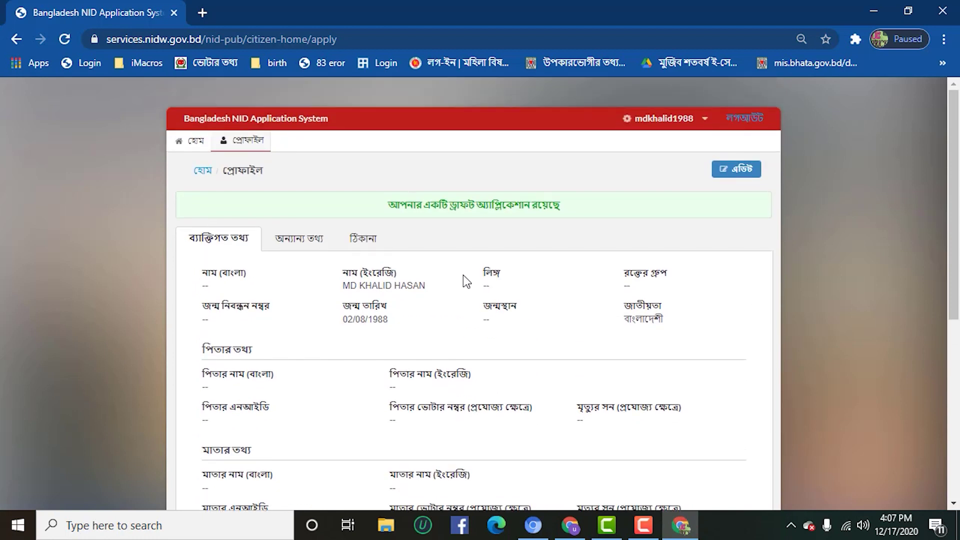
{"action": "scroll", "coordinate": [357, 316], "scroll_direction": "down", "scroll_amount": 2}
{"action": "scroll", "coordinate": [358, 317], "scroll_direction": "up", "scroll_amount": 2}
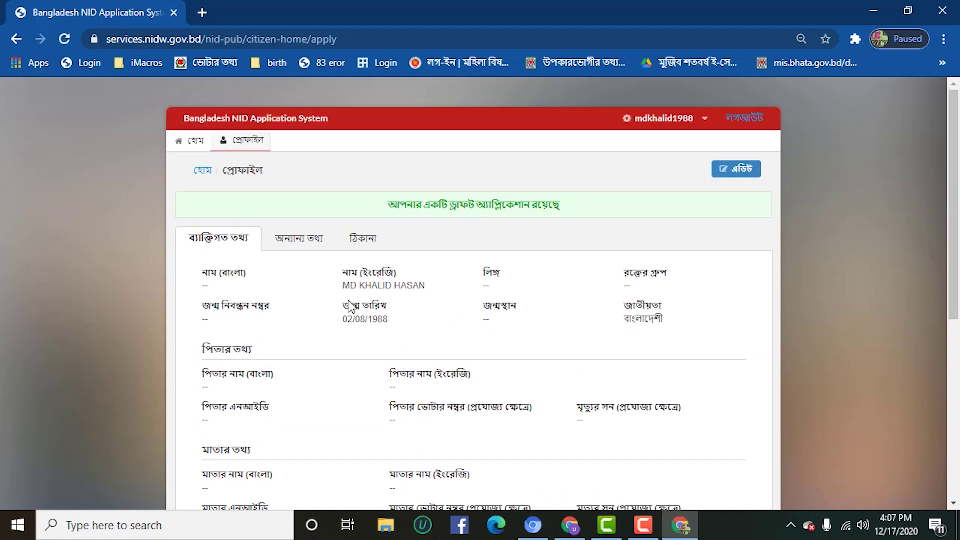
Open the profile's edit form and review its personal-information tab
{"action": "left_click", "coordinate": [751, 172]}
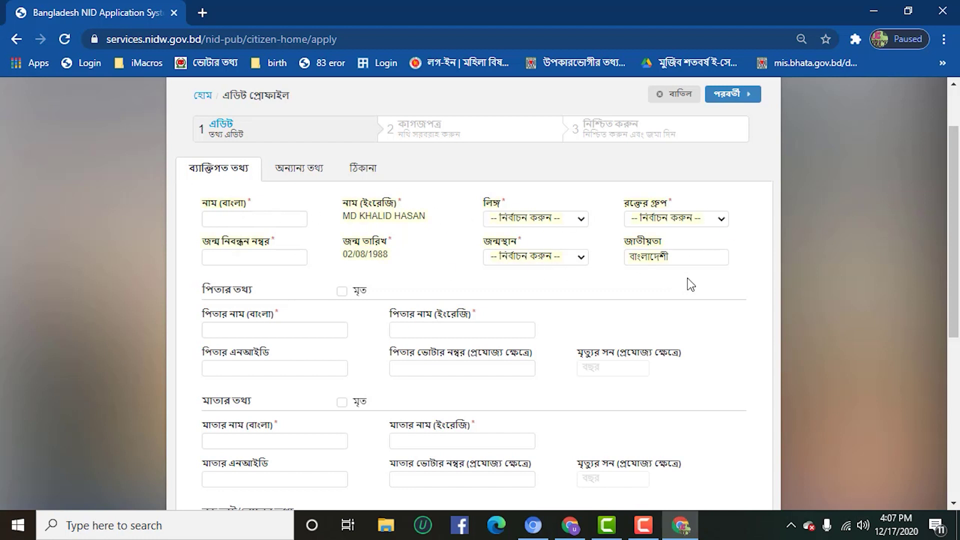
{"action": "scroll", "coordinate": [630, 292], "scroll_direction": "down", "scroll_amount": 2}
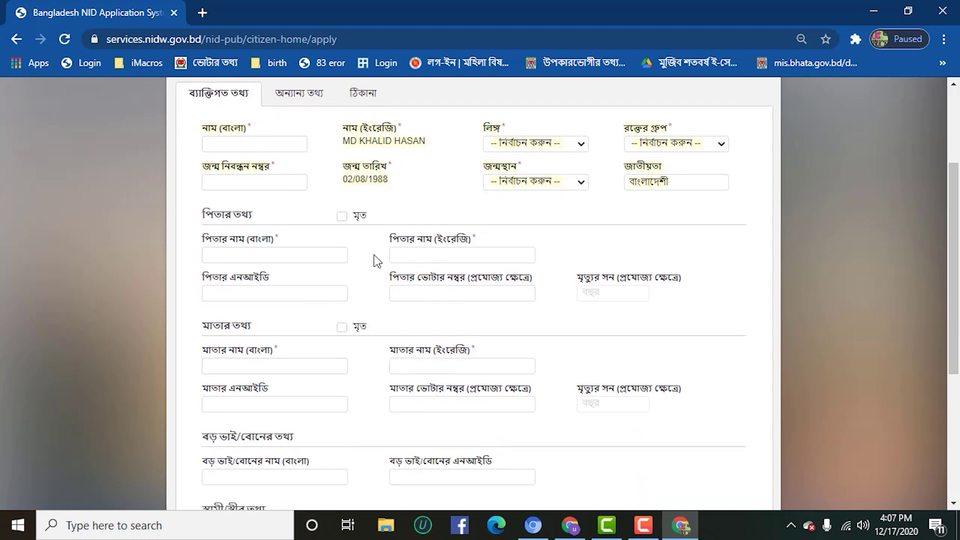
{"action": "scroll", "coordinate": [206, 306], "scroll_direction": "up", "scroll_amount": 2}
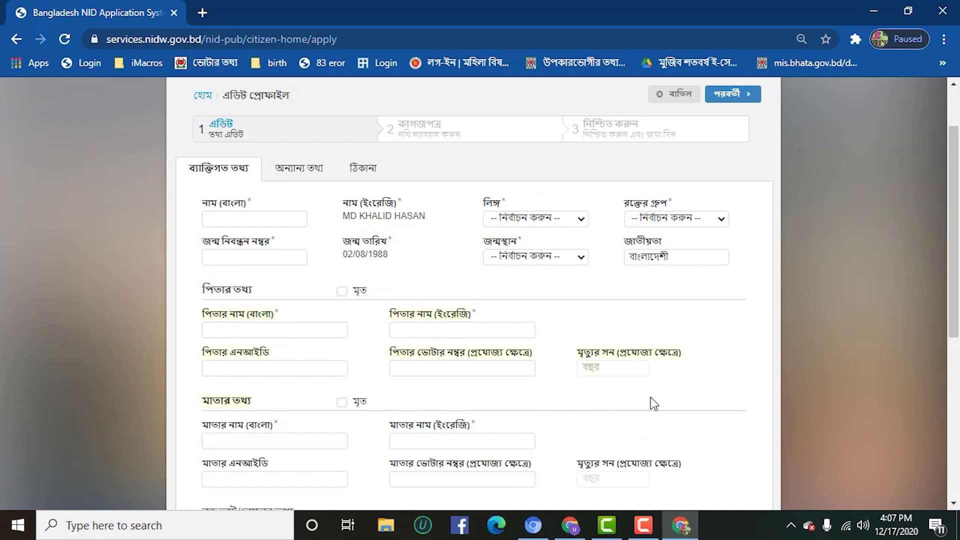
{"action": "scroll", "coordinate": [659, 399], "scroll_direction": "down", "scroll_amount": 3}
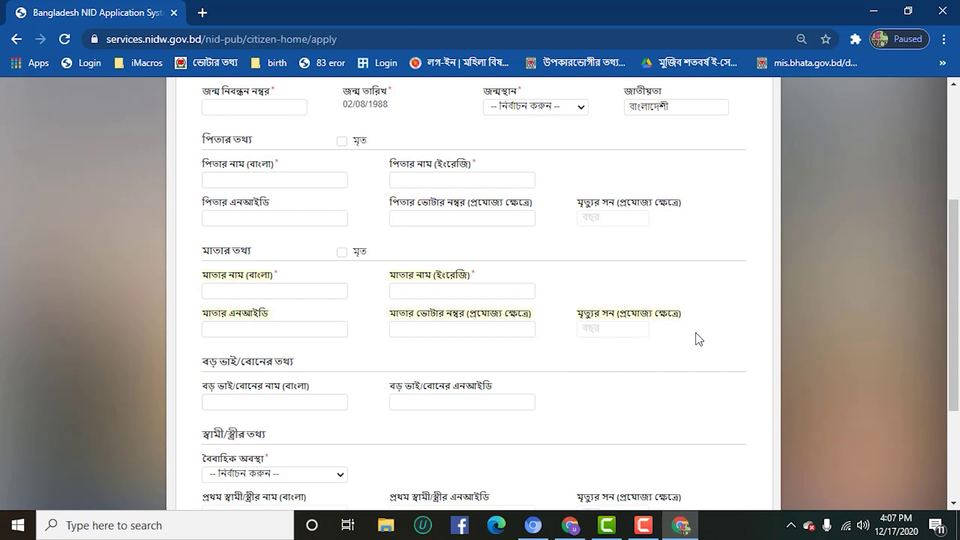
{"action": "scroll", "coordinate": [670, 345], "scroll_direction": "down", "scroll_amount": 3}
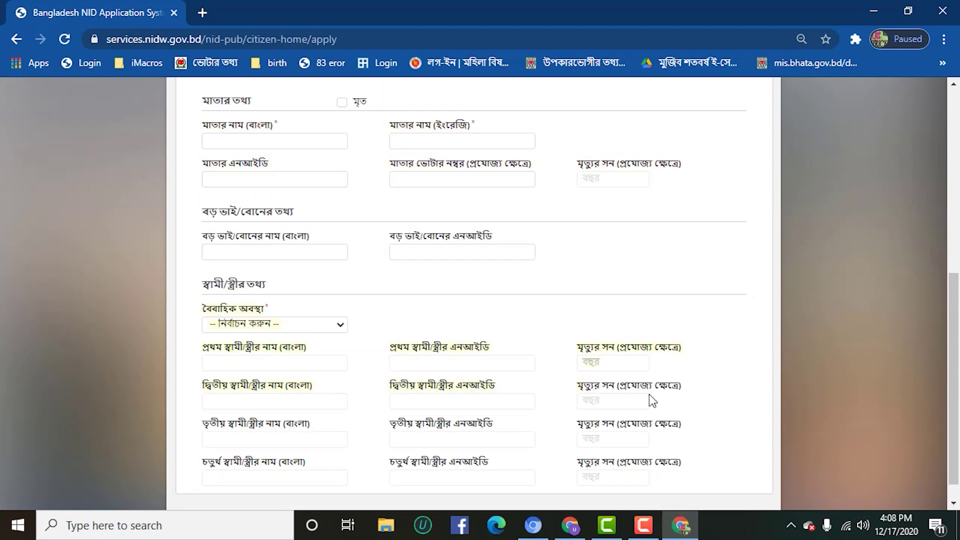
{"action": "scroll", "coordinate": [716, 485], "scroll_direction": "up", "scroll_amount": 1}
{"action": "scroll", "coordinate": [668, 412], "scroll_direction": "up", "scroll_amount": 5}
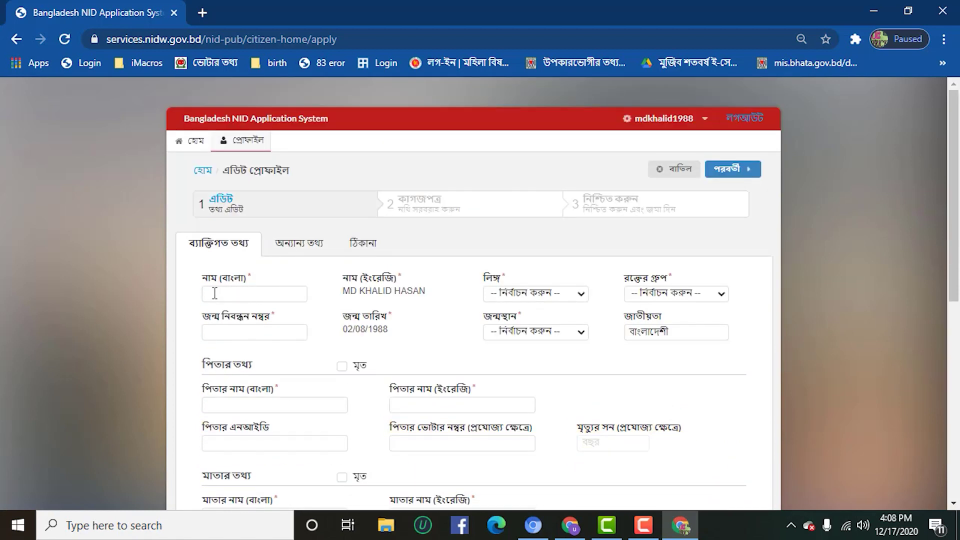
Fill in the Bangla name, set gender to পুরুষ and blood group to B+
{"action": "left_click", "coordinate": [244, 294]}
{"action": "left_click", "coordinate": [538, 296]}
{"action": "left_click", "coordinate": [527, 334]}
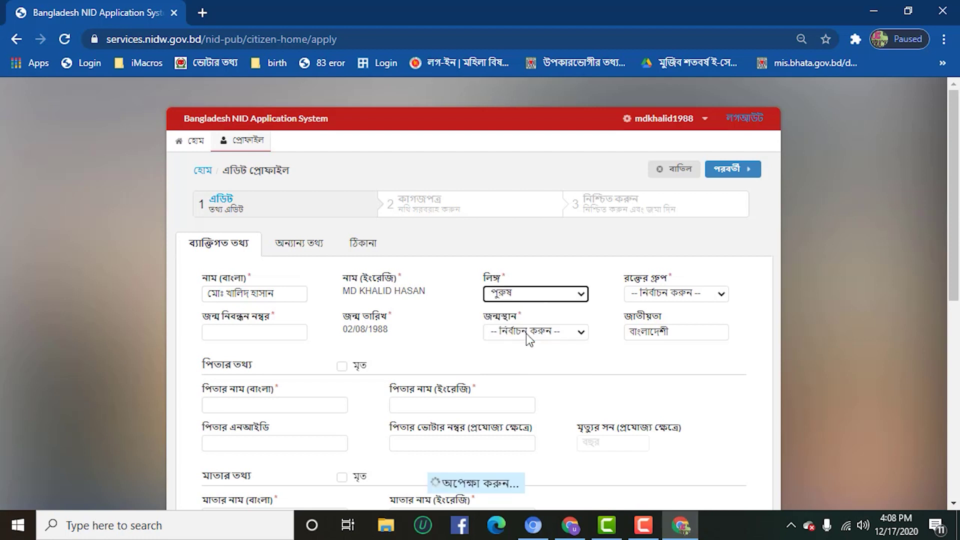
{"action": "left_click", "coordinate": [682, 299]}
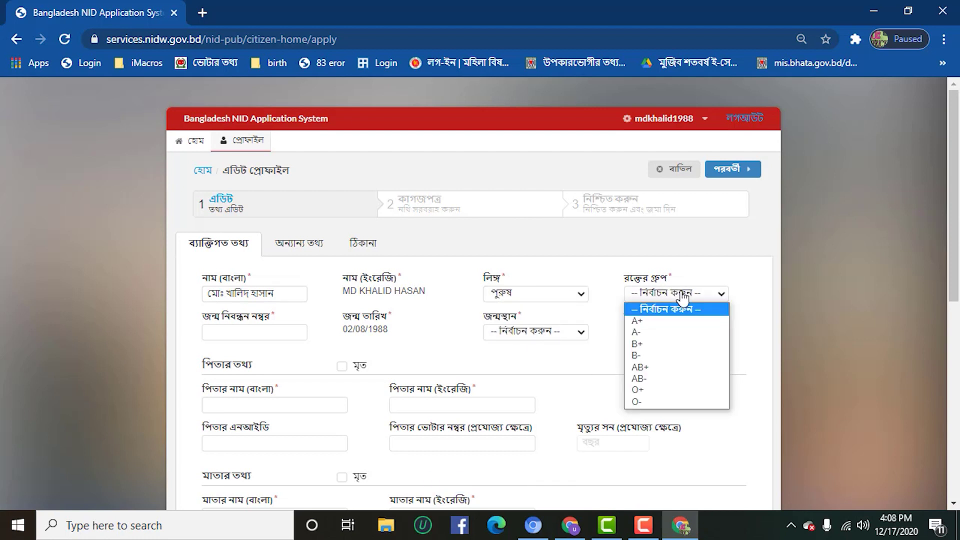
{"action": "left_click", "coordinate": [661, 342]}
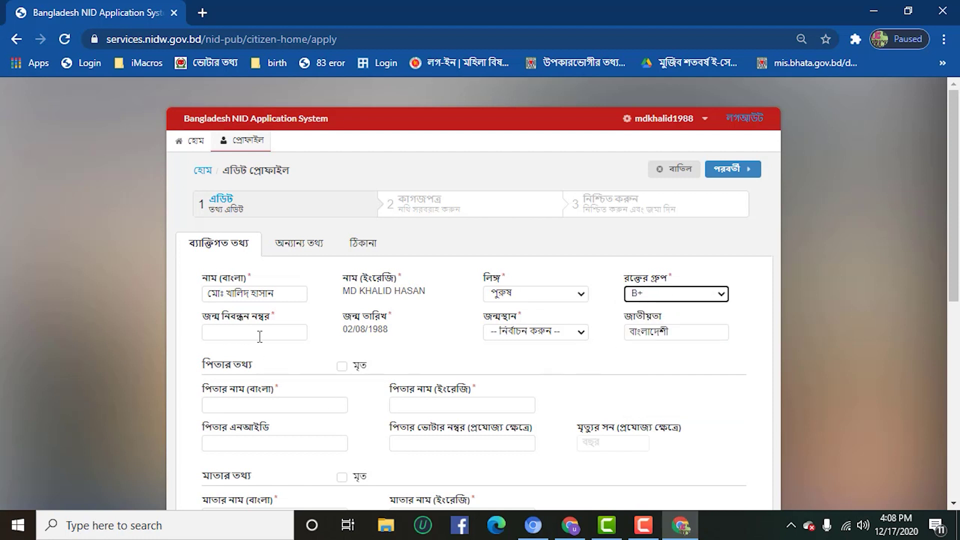
Enter the birth registration number and set the birthplace to বাংলাদেশ
{"action": "left_click", "coordinate": [226, 336]}
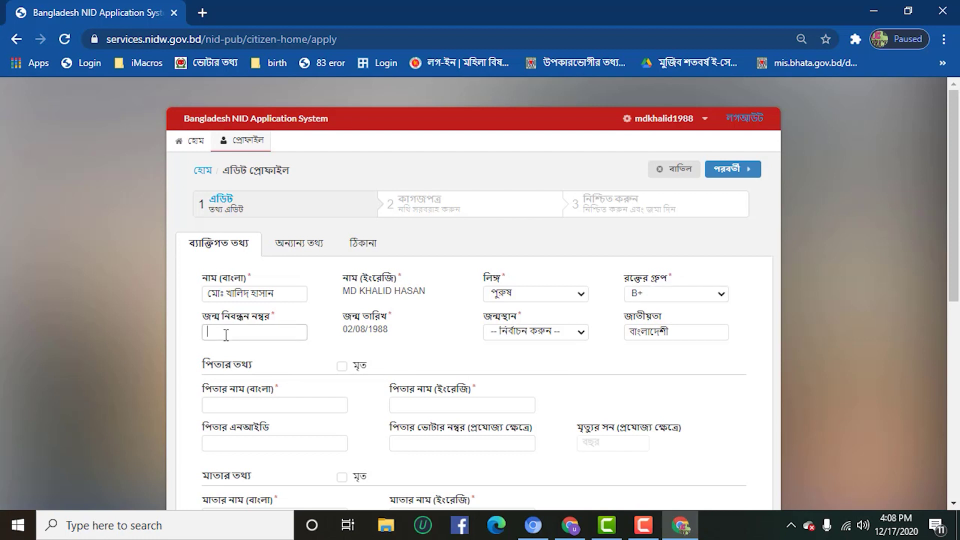
{"action": "key", "text": "ctrl+v"}
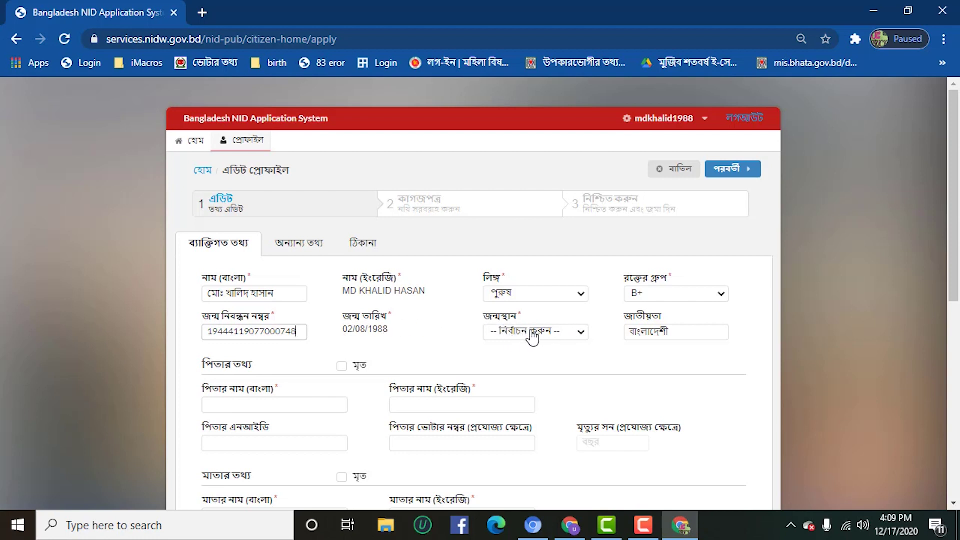
{"action": "left_click", "coordinate": [579, 339]}
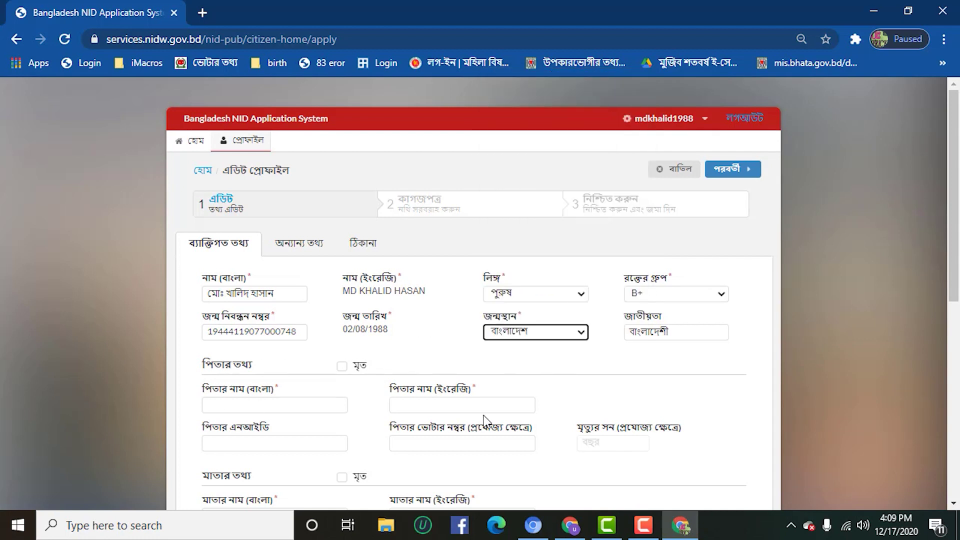
Enter the father's name in Bangla and English, plus his NID number
{"action": "scroll", "coordinate": [483, 419], "scroll_direction": "down", "scroll_amount": 1}
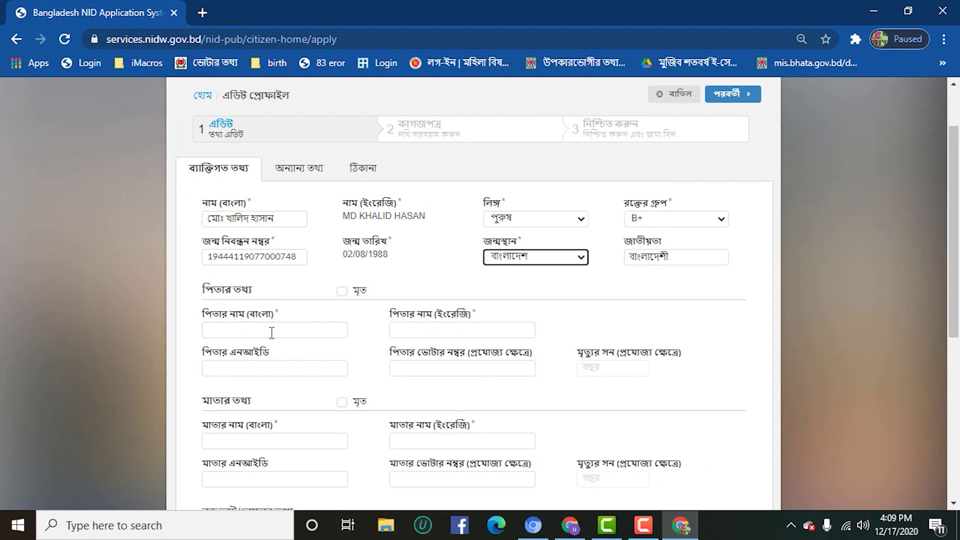
{"action": "left_click", "coordinate": [241, 332]}
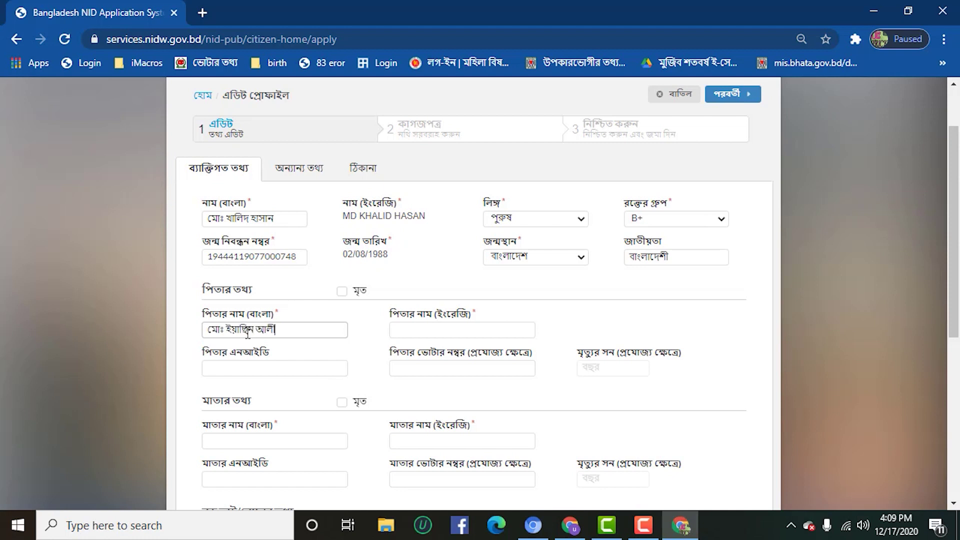
{"action": "key", "text": "Tab"}
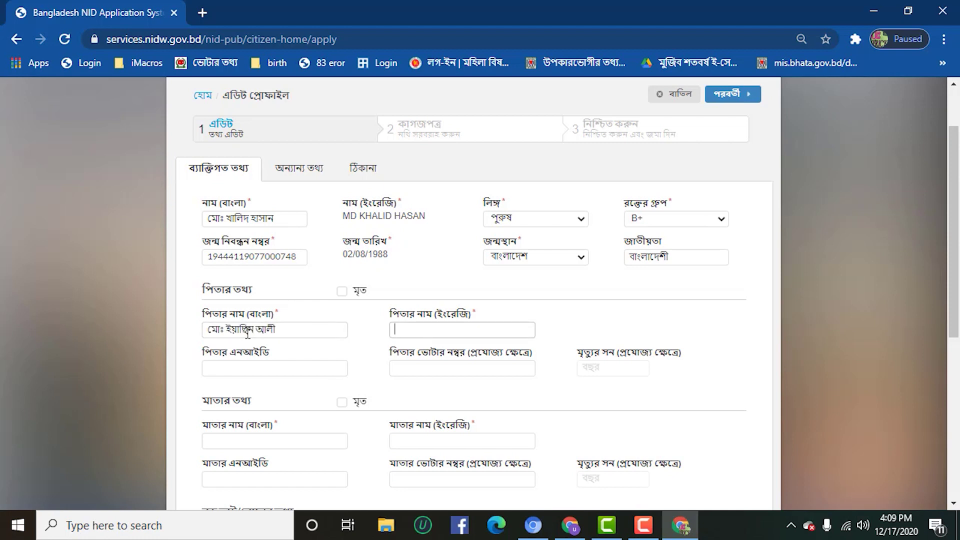
{"action": "scroll", "coordinate": [247, 333], "scroll_direction": "down", "scroll_amount": 2}
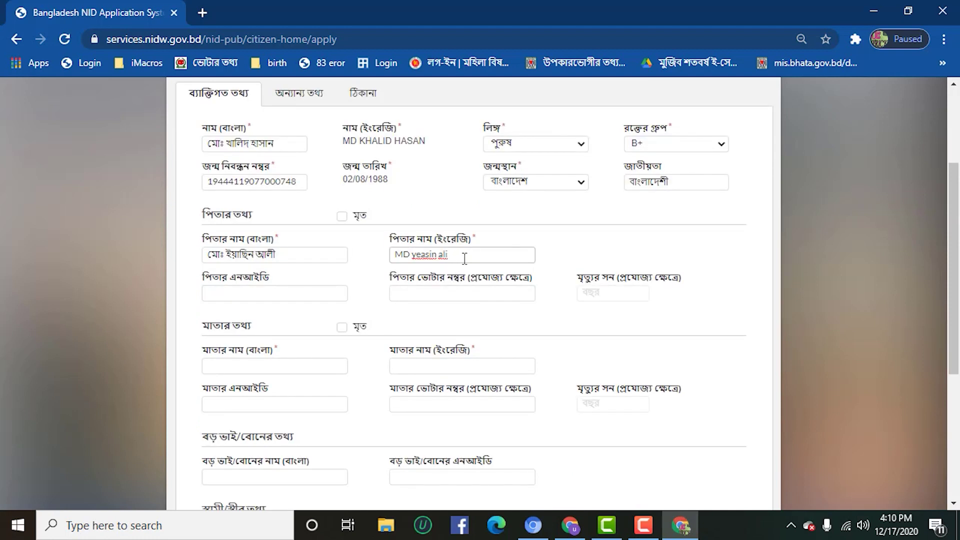
{"action": "left_click", "coordinate": [219, 295]}
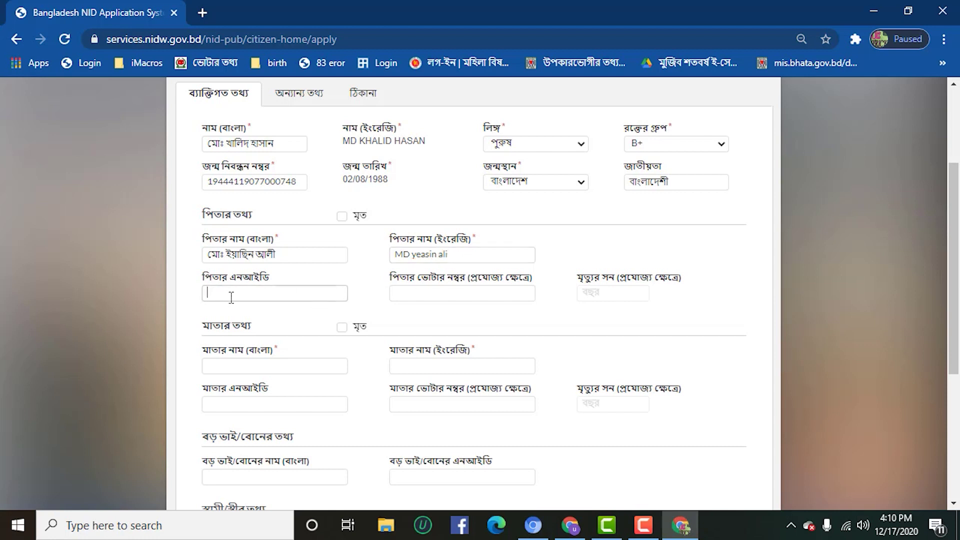
Enter the mother's name in Bangla and English, plus her NID number
{"action": "scroll", "coordinate": [448, 374], "scroll_direction": "down", "scroll_amount": 1}
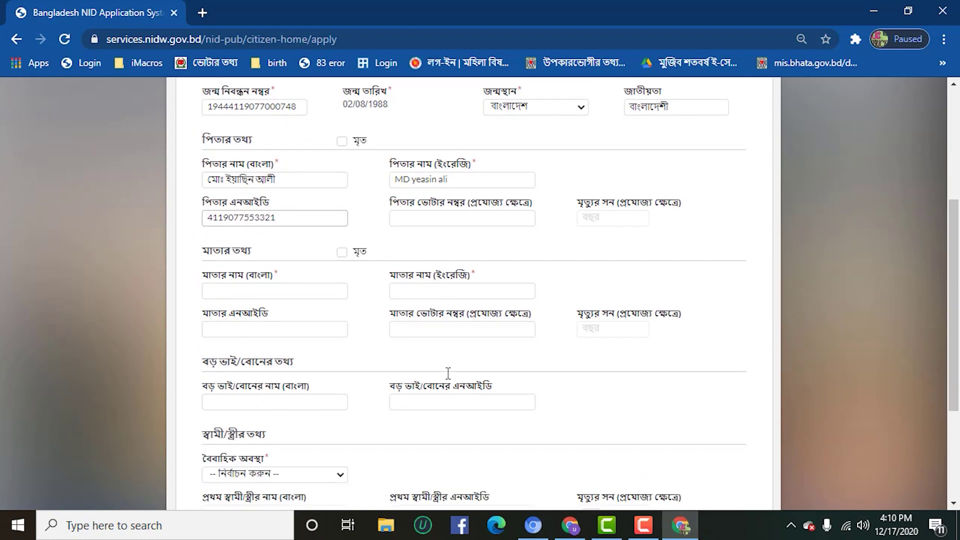
{"action": "left_click", "coordinate": [215, 290]}
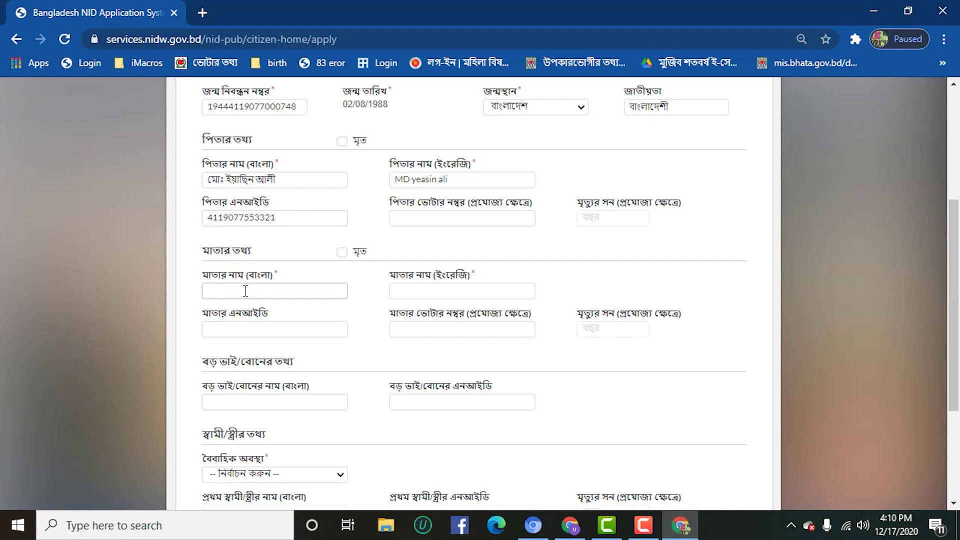
{"action": "key", "text": "Tab"}
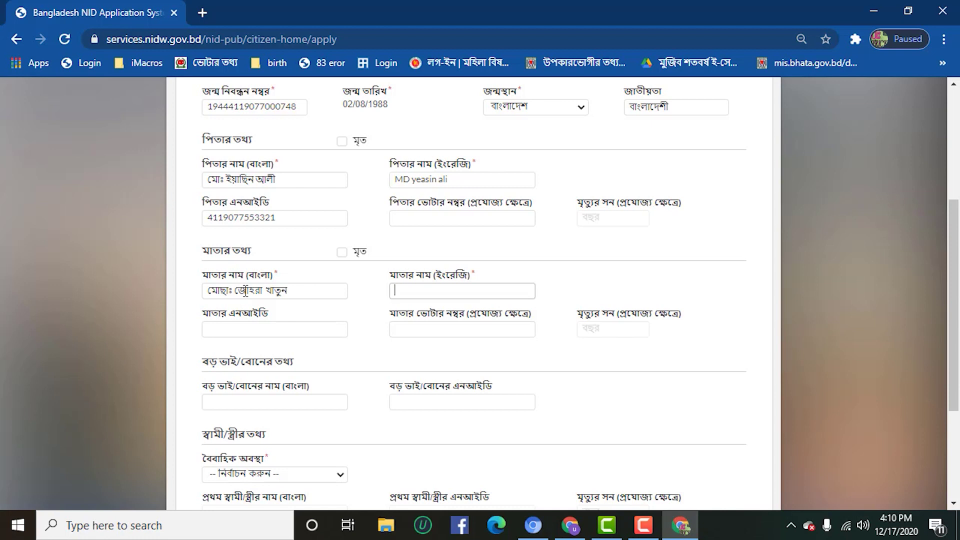
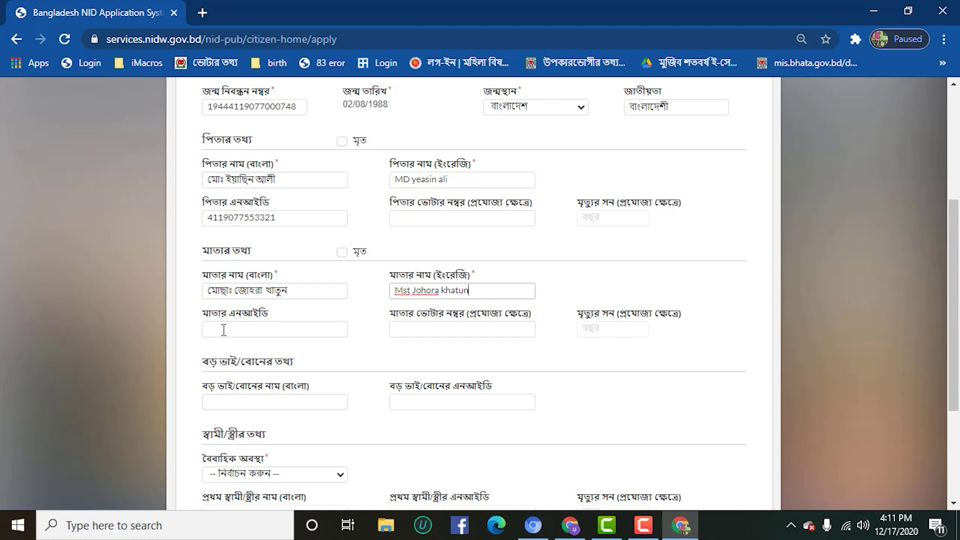
{"action": "left_click", "coordinate": [230, 330]}
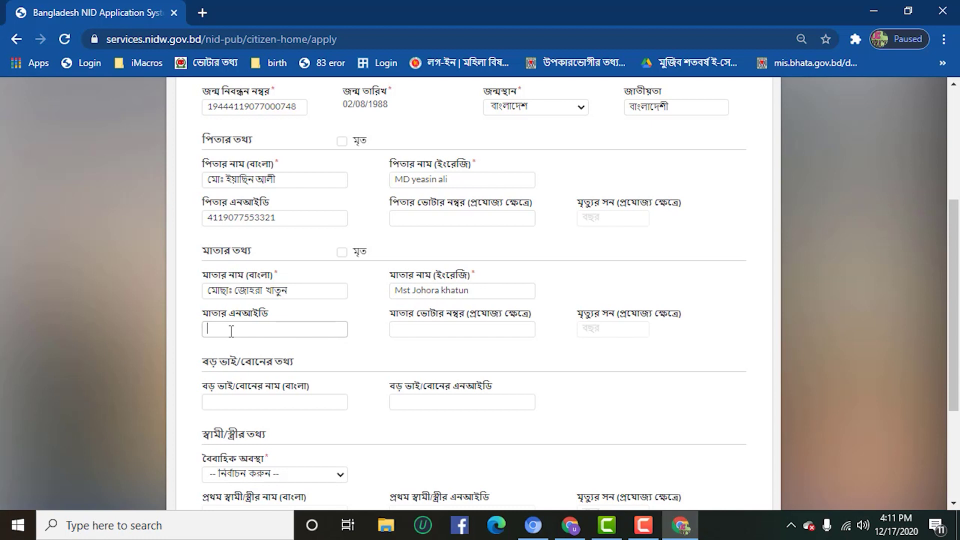
{"action": "key", "text": "ctrl+v"}
Set marital status to অবিবাহিত
{"action": "scroll", "coordinate": [275, 272], "scroll_direction": "down", "scroll_amount": 3}
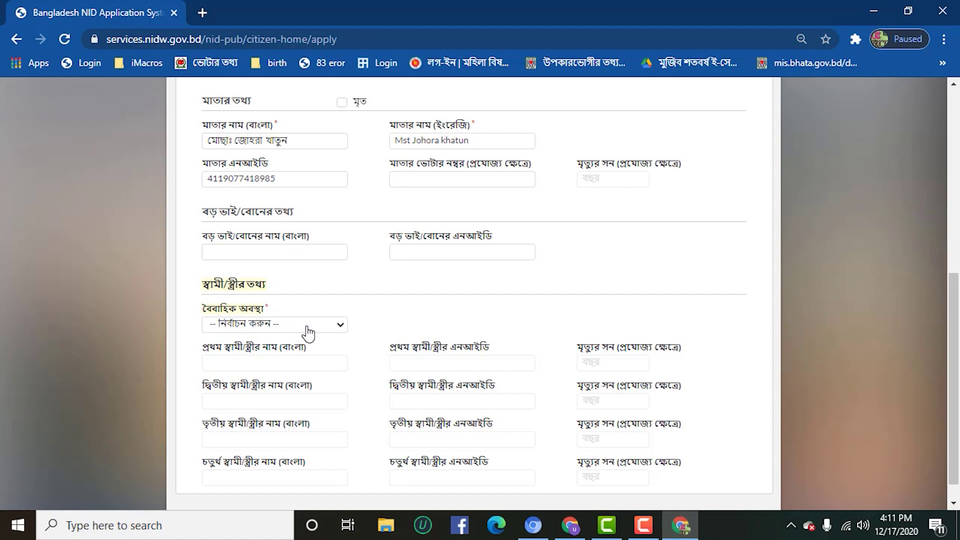
{"action": "left_click", "coordinate": [328, 332]}
{"action": "left_click", "coordinate": [229, 364]}
{"action": "scroll", "coordinate": [428, 328], "scroll_direction": "down", "scroll_amount": 1}
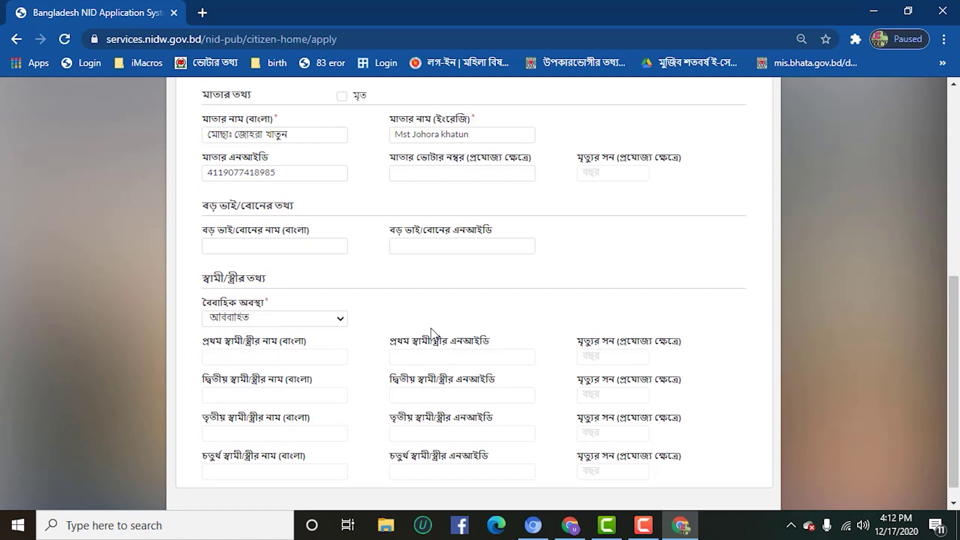
{"action": "scroll", "coordinate": [432, 330], "scroll_direction": "up", "scroll_amount": 8}
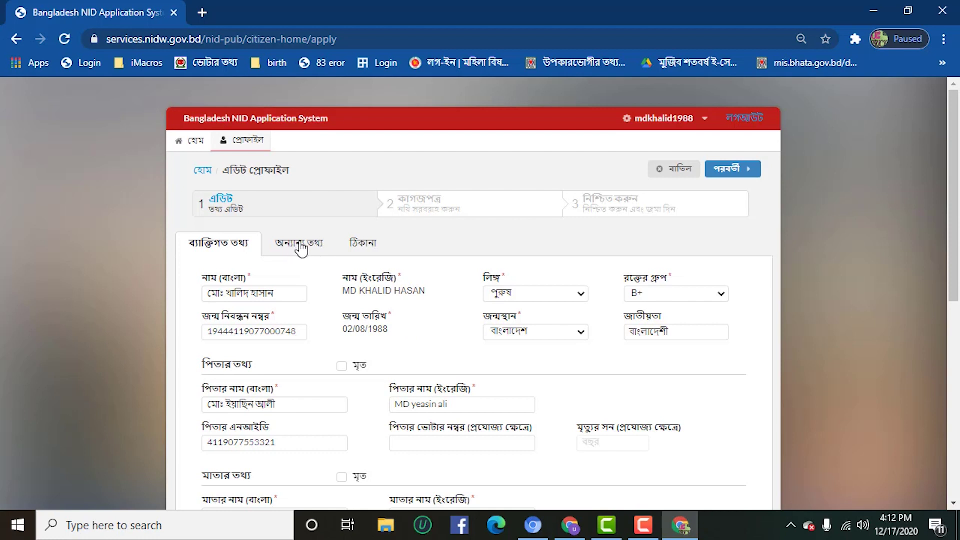
On the অন্যান্য তথ্য tab, set education to মাধ্যমিক বা সমতুল্য and occupation to ছাত্র/ছাত্রী
{"action": "left_click", "coordinate": [300, 244]}
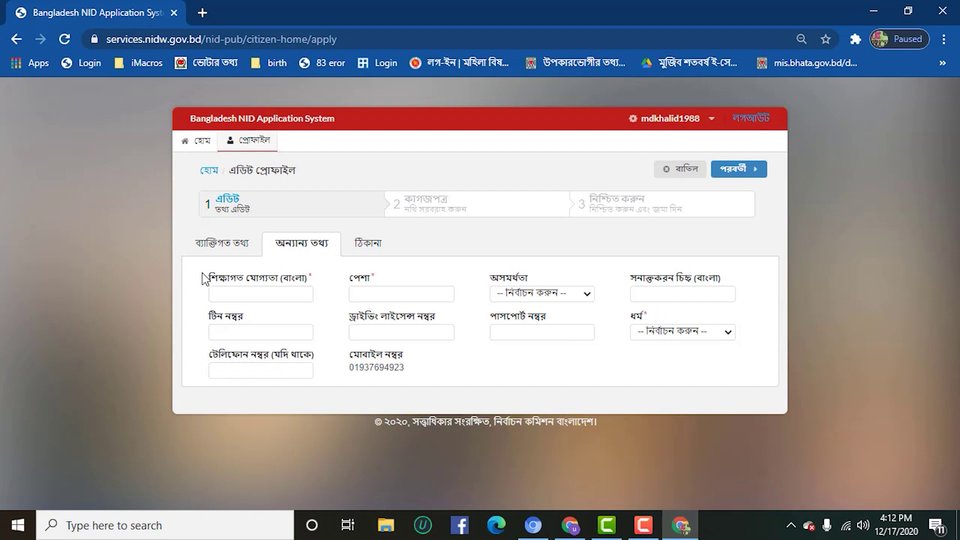
{"action": "left_click", "coordinate": [241, 292]}
{"action": "scroll", "coordinate": [272, 332], "scroll_direction": "down", "scroll_amount": 4}
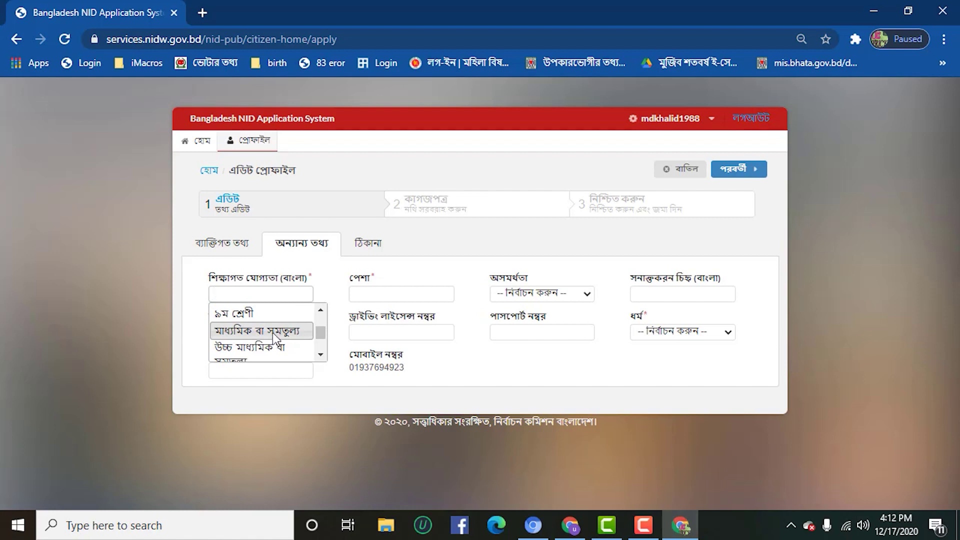
{"action": "left_click", "coordinate": [273, 331]}
{"action": "left_click", "coordinate": [386, 294]}
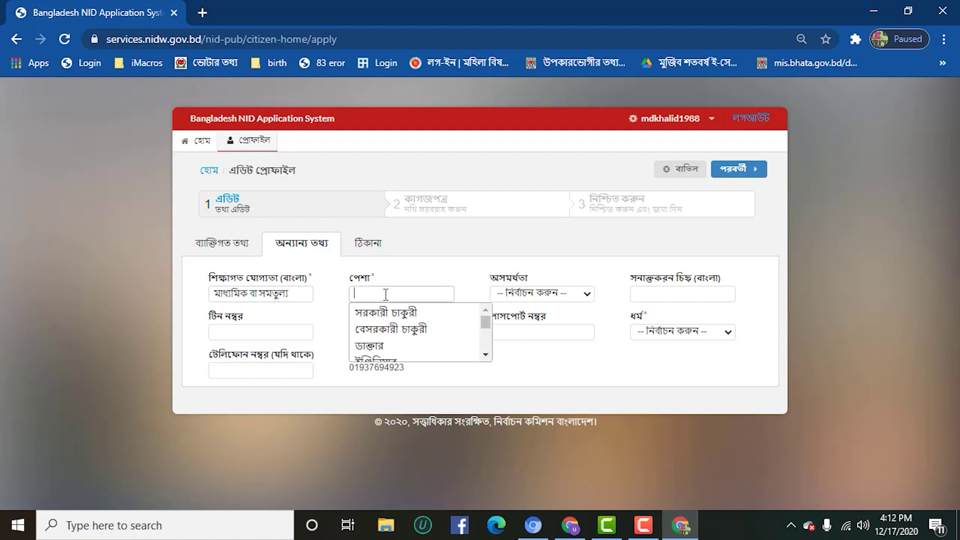
{"action": "type", "text": "ছাত্র/ছাত্রী"}
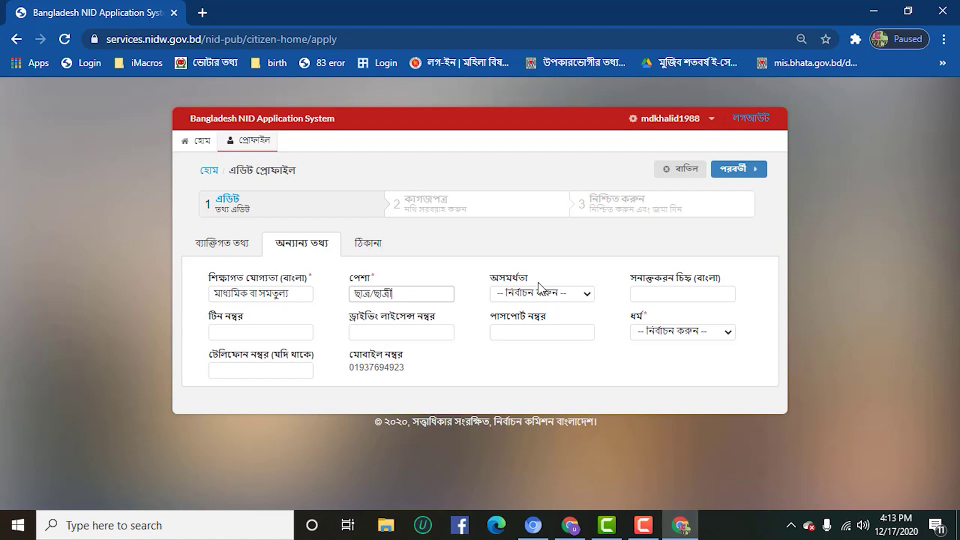
Leave disability unset and choose ইসলাম as the religion
{"action": "left_click", "coordinate": [575, 296]}
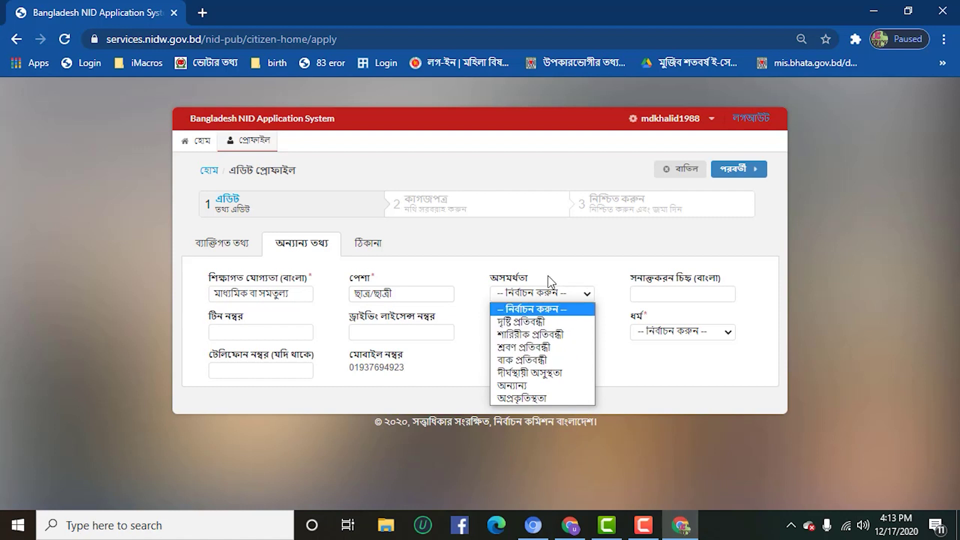
{"action": "left_click", "coordinate": [578, 270]}
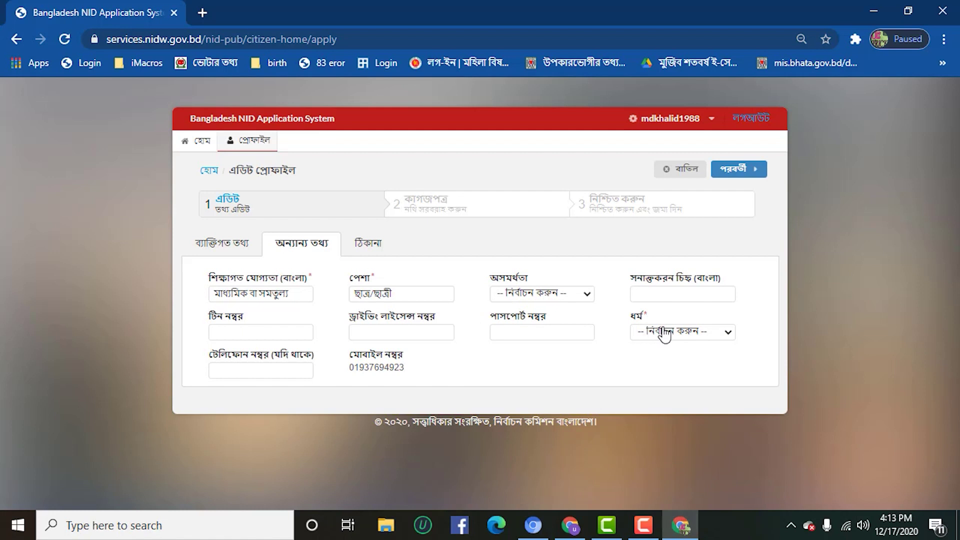
{"action": "left_click", "coordinate": [692, 334]}
{"action": "left_click", "coordinate": [685, 358]}
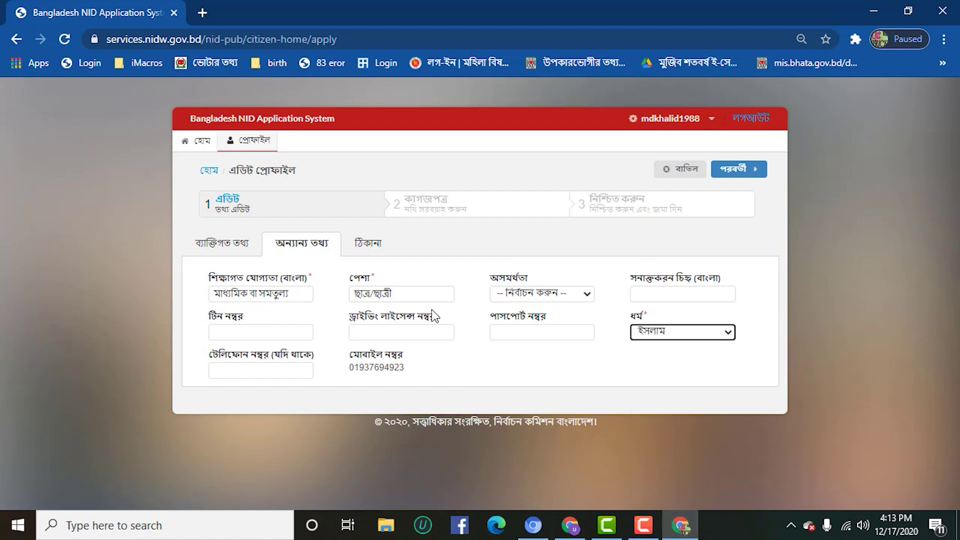
{"action": "left_click", "coordinate": [369, 244]}
Set the country of residence to Bangladesh
{"action": "scroll", "coordinate": [400, 310], "scroll_direction": "down", "scroll_amount": 2}
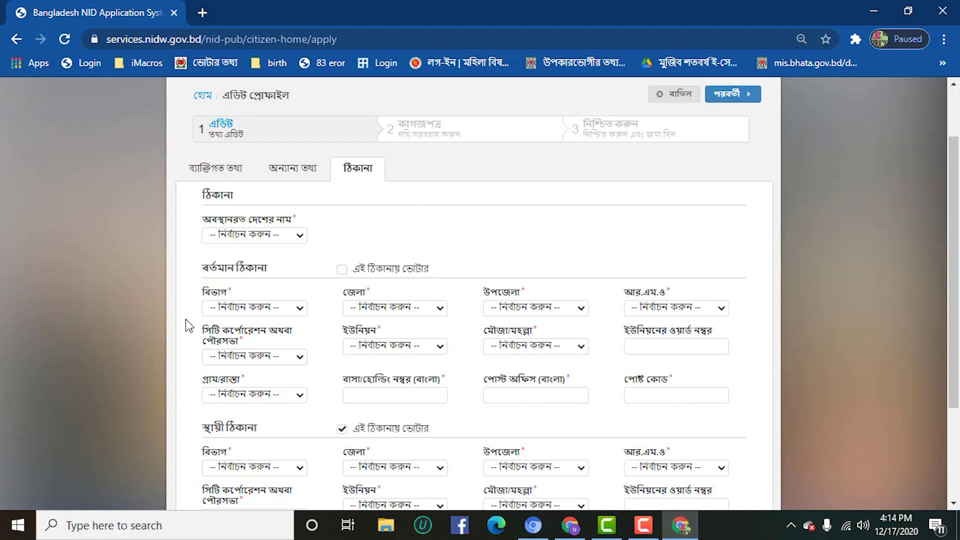
{"action": "scroll", "coordinate": [585, 358], "scroll_direction": "down", "scroll_amount": 3}
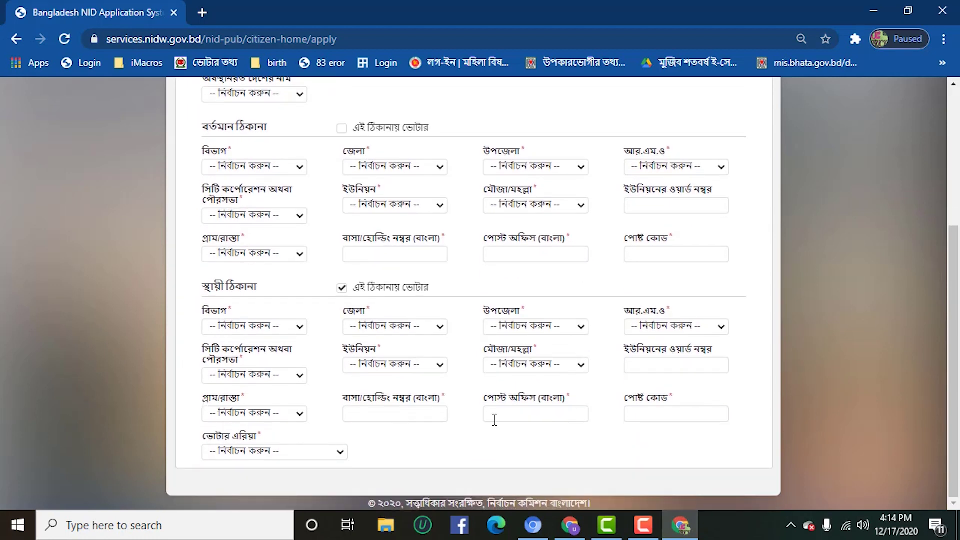
{"action": "scroll", "coordinate": [214, 244], "scroll_direction": "up", "scroll_amount": 3}
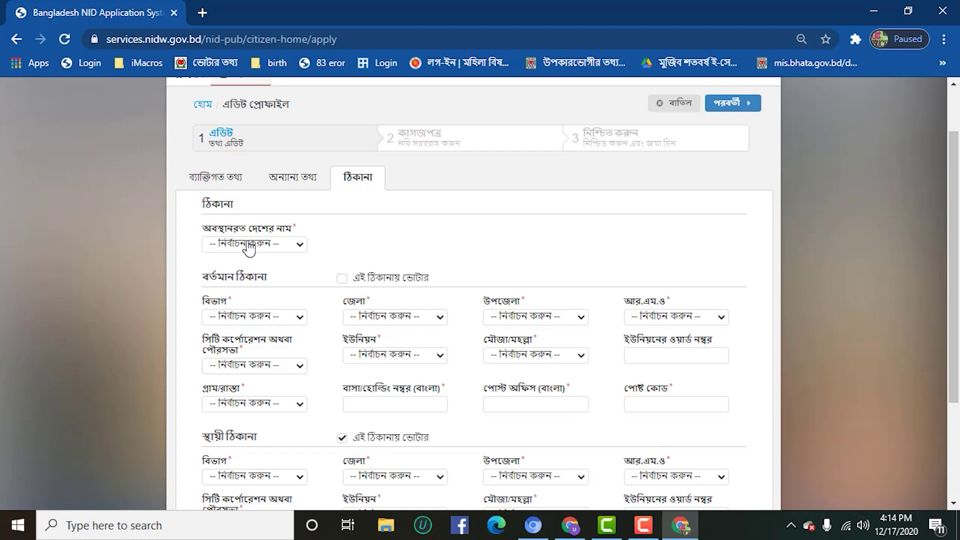
{"action": "left_click", "coordinate": [300, 250]}
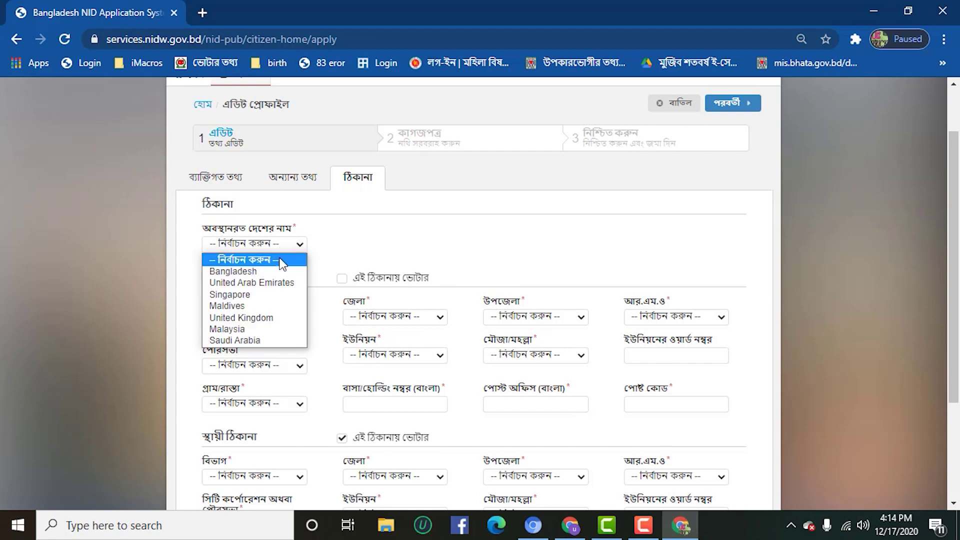
{"action": "left_click", "coordinate": [265, 271]}
{"action": "scroll", "coordinate": [280, 225], "scroll_direction": "down", "scroll_amount": 2}
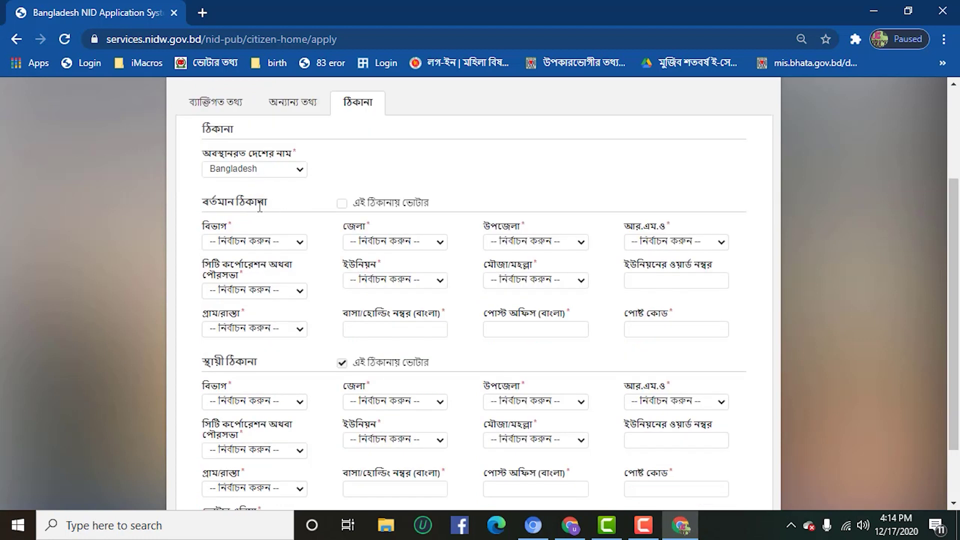
Set the present division খুলনা, district যশোর, upazila শার্শা and area type পল্লী
{"action": "left_click", "coordinate": [294, 245]}
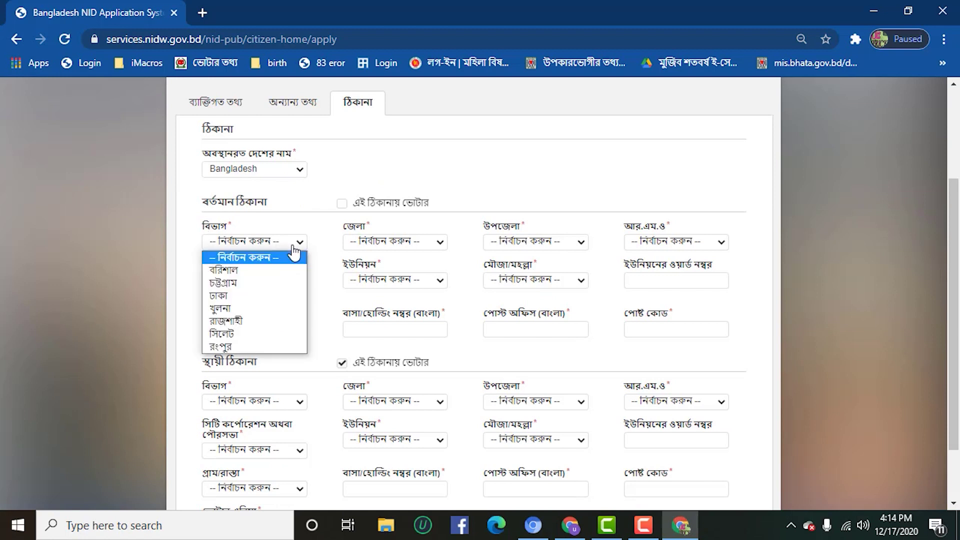
{"action": "left_click", "coordinate": [254, 309]}
{"action": "left_click", "coordinate": [419, 248]}
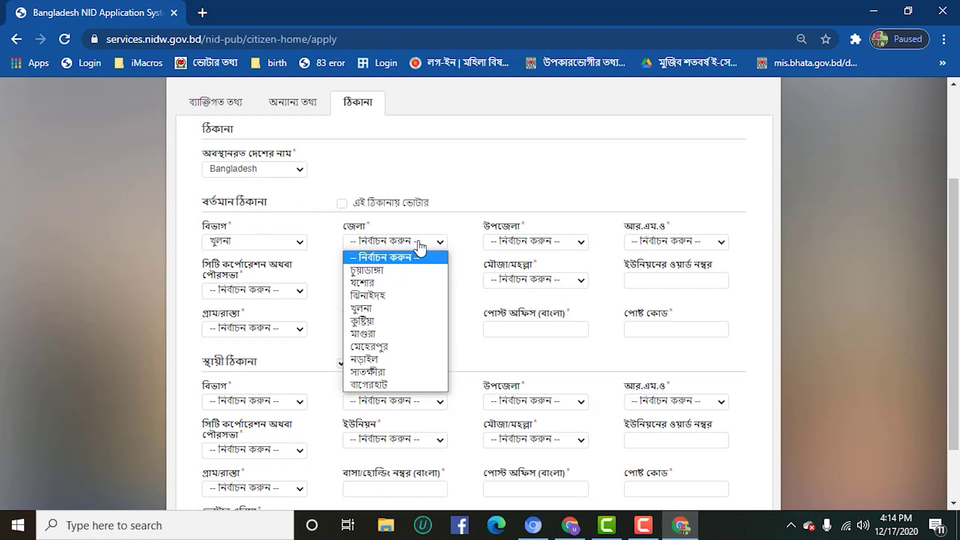
{"action": "left_click", "coordinate": [401, 273]}
{"action": "left_click", "coordinate": [547, 243]}
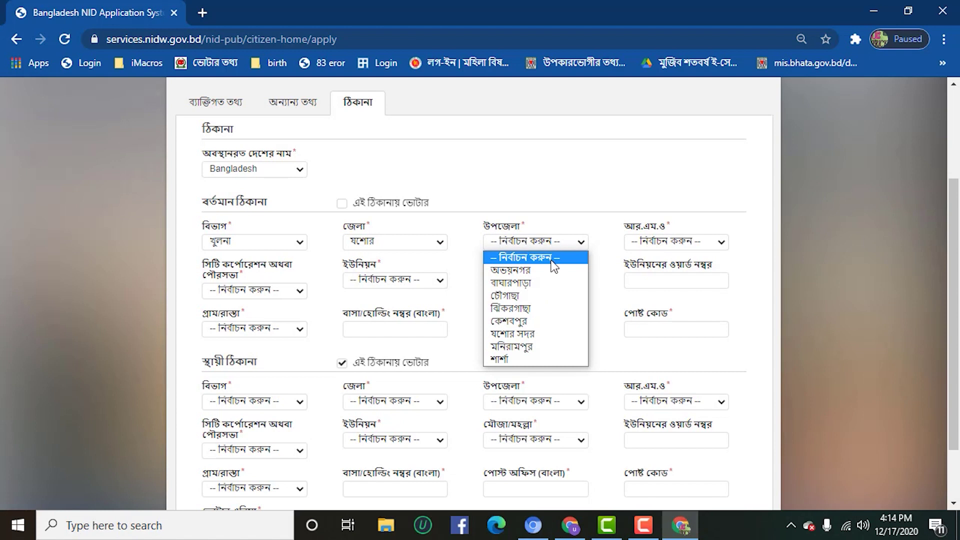
{"action": "left_click", "coordinate": [552, 359]}
{"action": "left_click", "coordinate": [689, 245]}
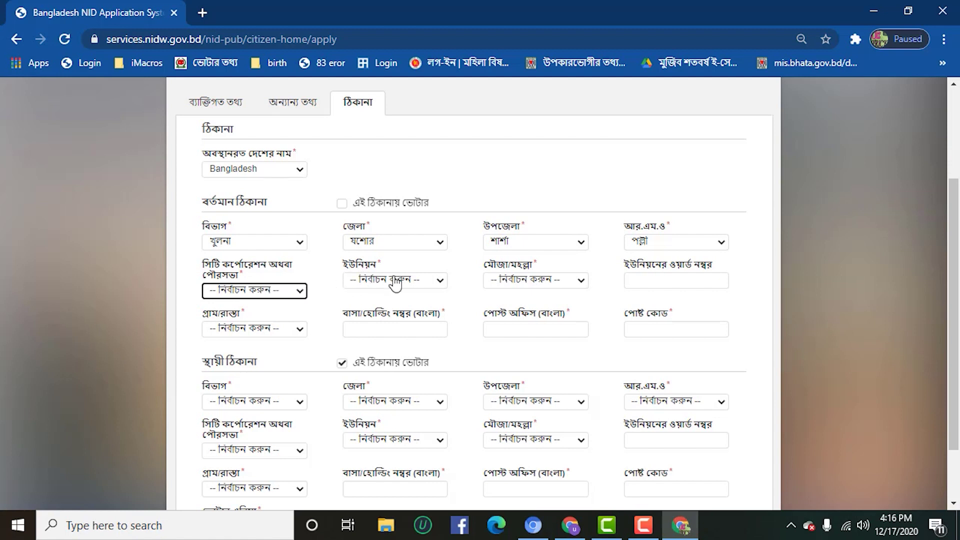
Choose পুটখালী as the union and কদমতলা as the mouza
{"action": "left_click", "coordinate": [440, 281]}
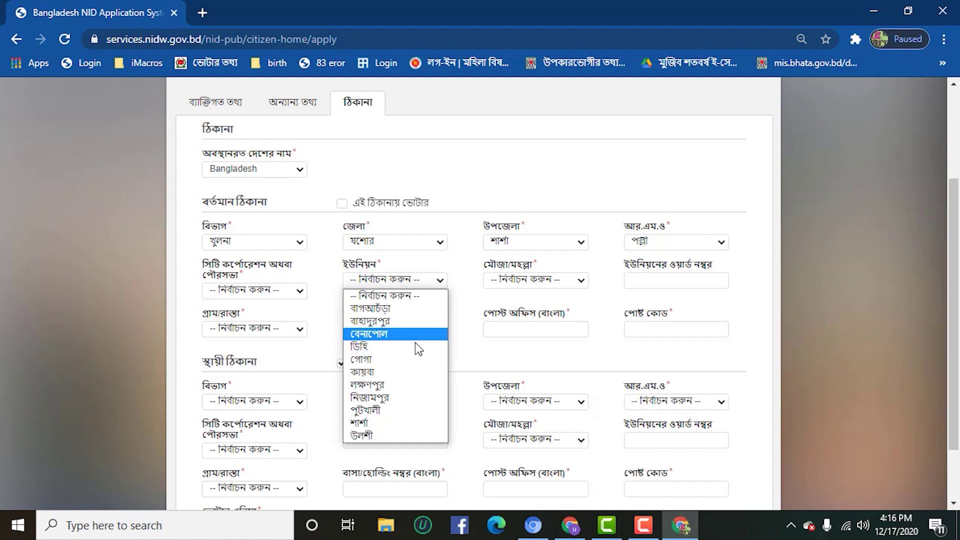
{"action": "left_click", "coordinate": [395, 410]}
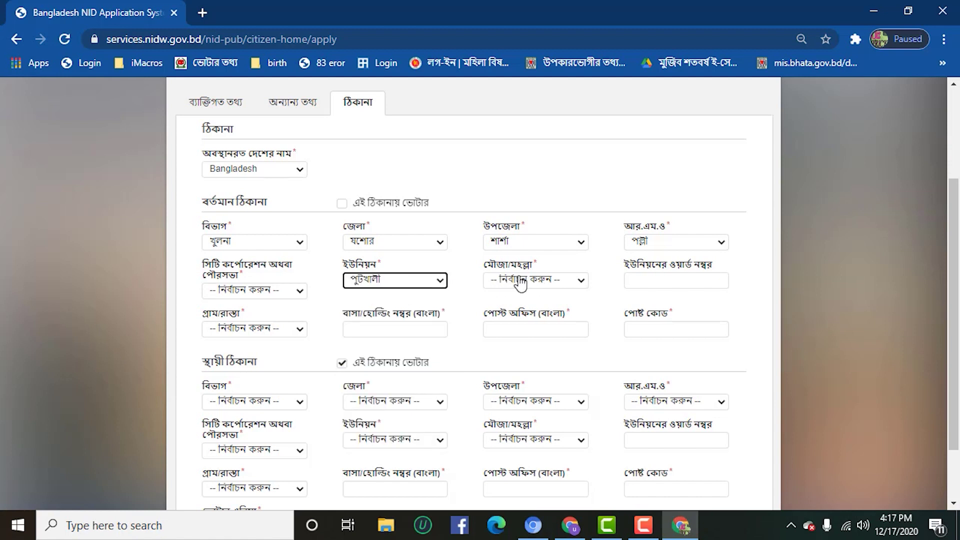
{"action": "left_click", "coordinate": [548, 285]}
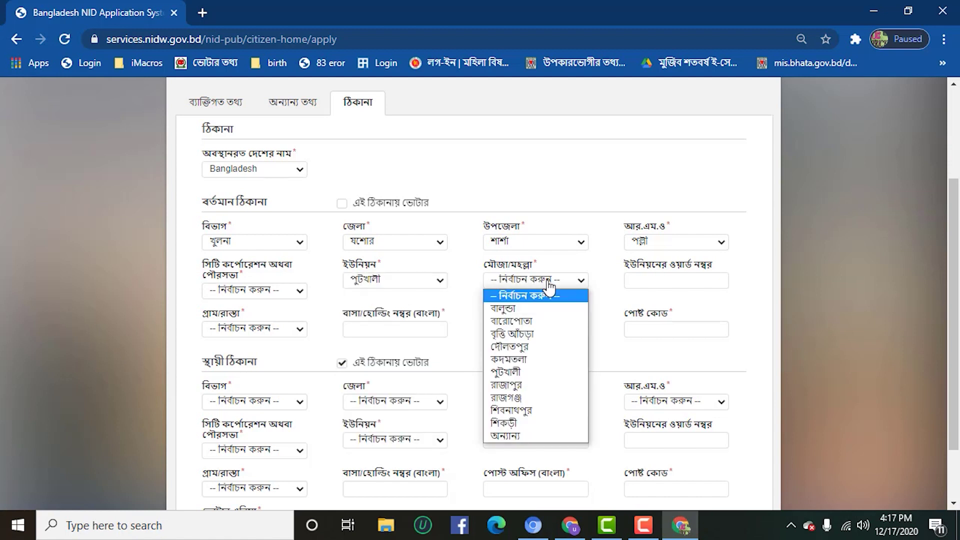
{"action": "left_click", "coordinate": [508, 358]}
{"action": "left_click", "coordinate": [649, 280]}
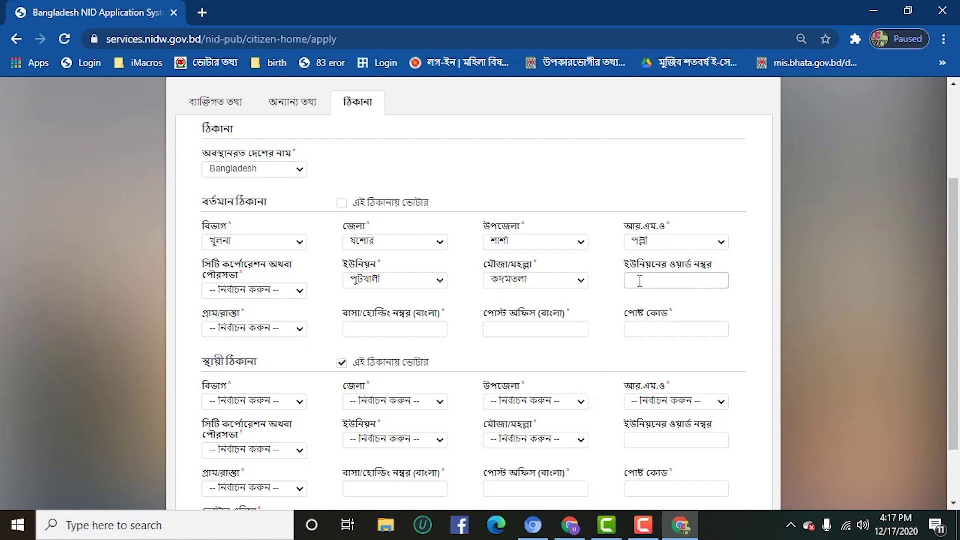
{"action": "type", "text": "৪"}
{"action": "left_click", "coordinate": [299, 330]}
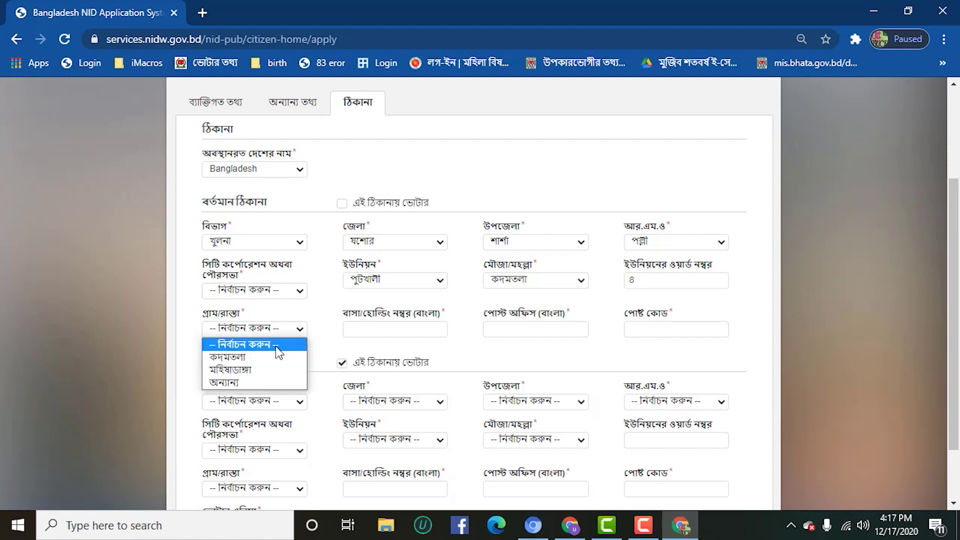
{"action": "left_click", "coordinate": [253, 371]}
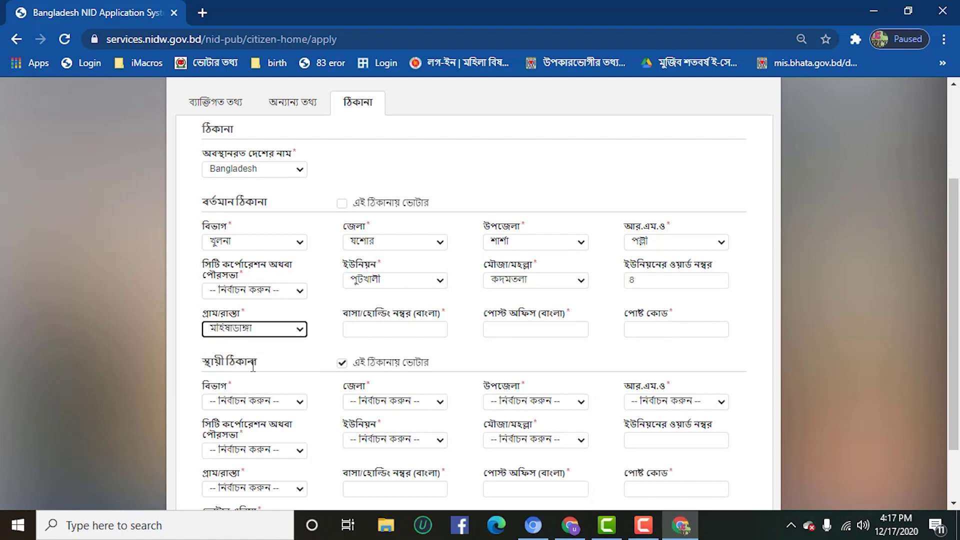
{"action": "left_click", "coordinate": [356, 329]}
{"action": "type", "text": "0"}
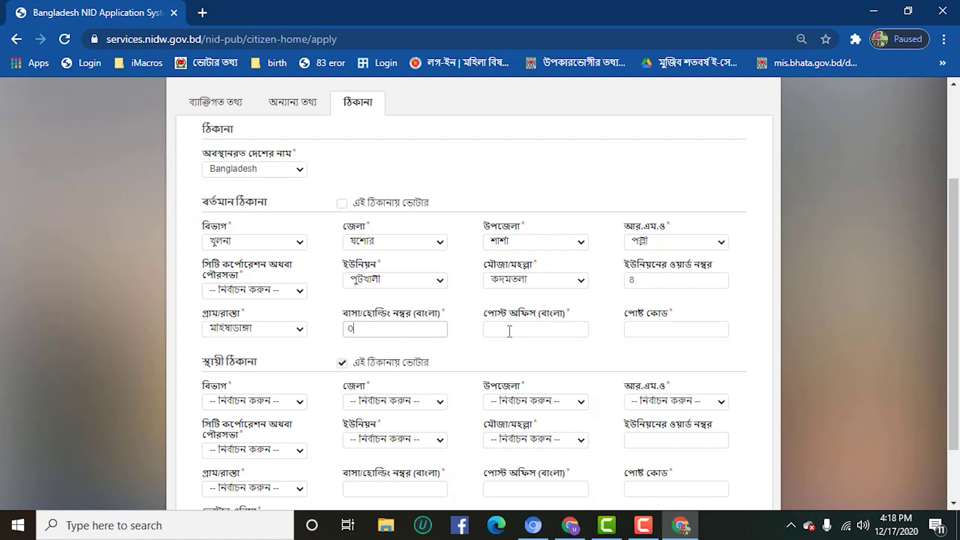
{"action": "left_click", "coordinate": [509, 331]}
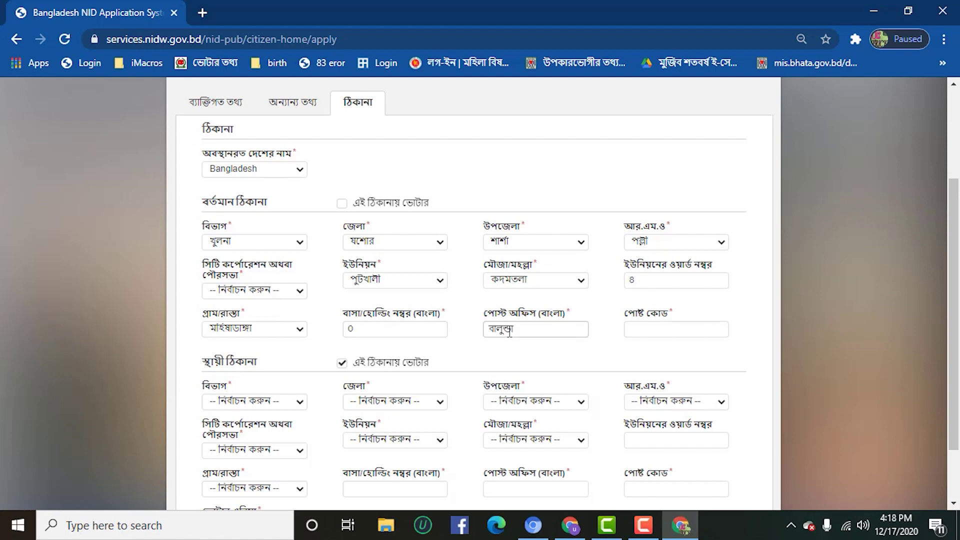
{"action": "left_click", "coordinate": [640, 330]}
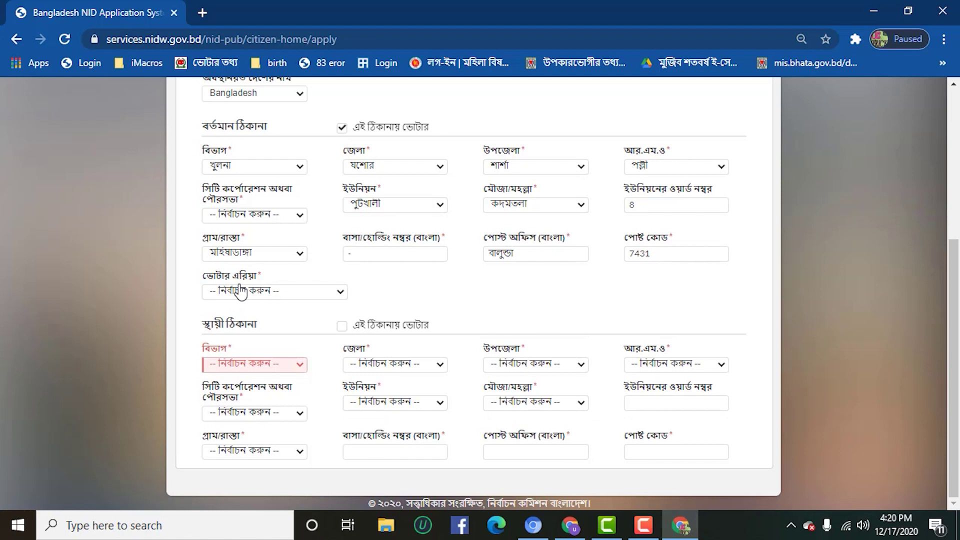
{"action": "left_click", "coordinate": [334, 295]}
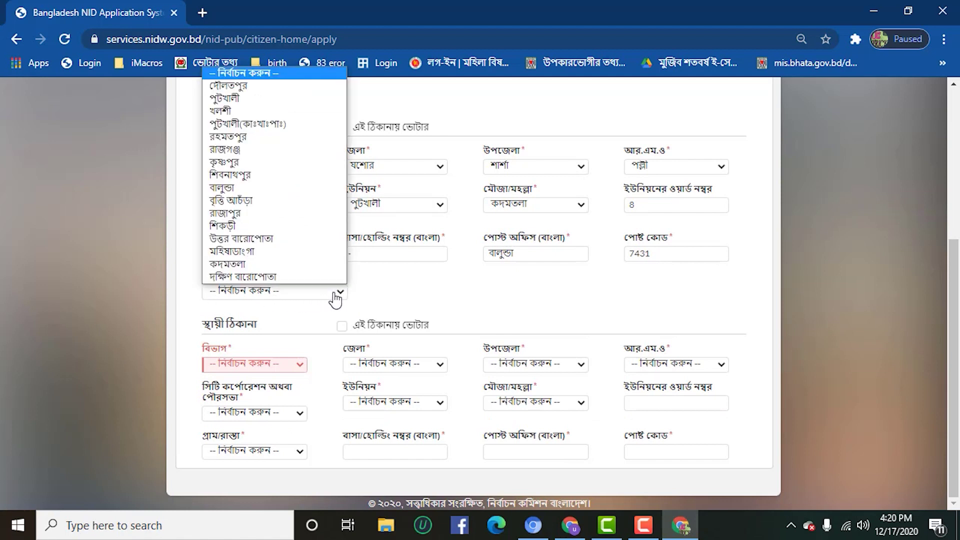
{"action": "left_click", "coordinate": [265, 263]}
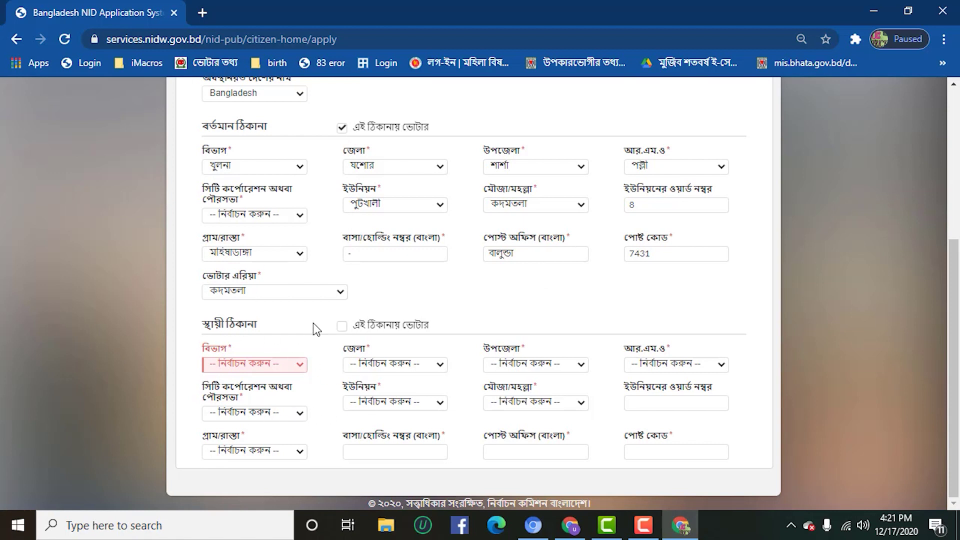
Set the permanent address division to খুলনা and pick its district
{"action": "left_click", "coordinate": [289, 368]}
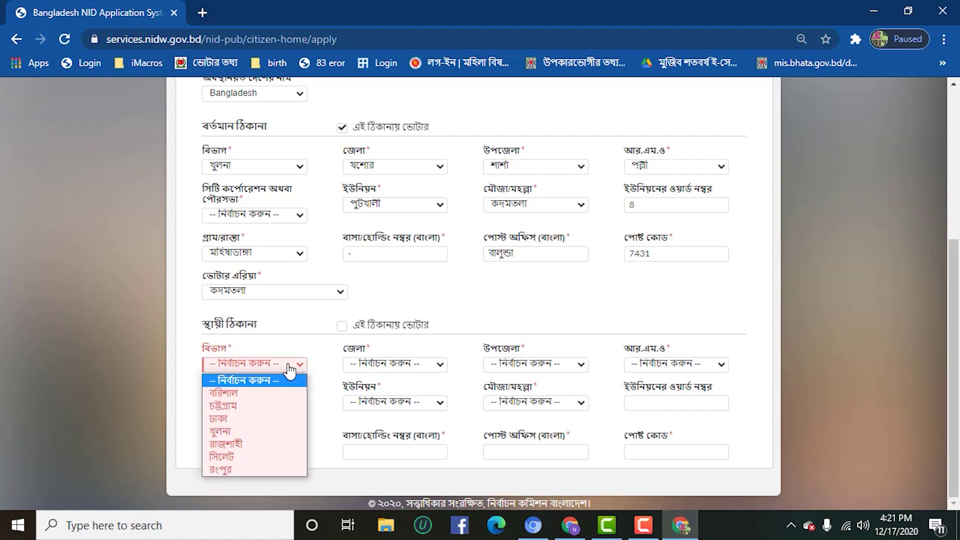
{"action": "left_click", "coordinate": [240, 431]}
{"action": "left_click", "coordinate": [369, 368]}
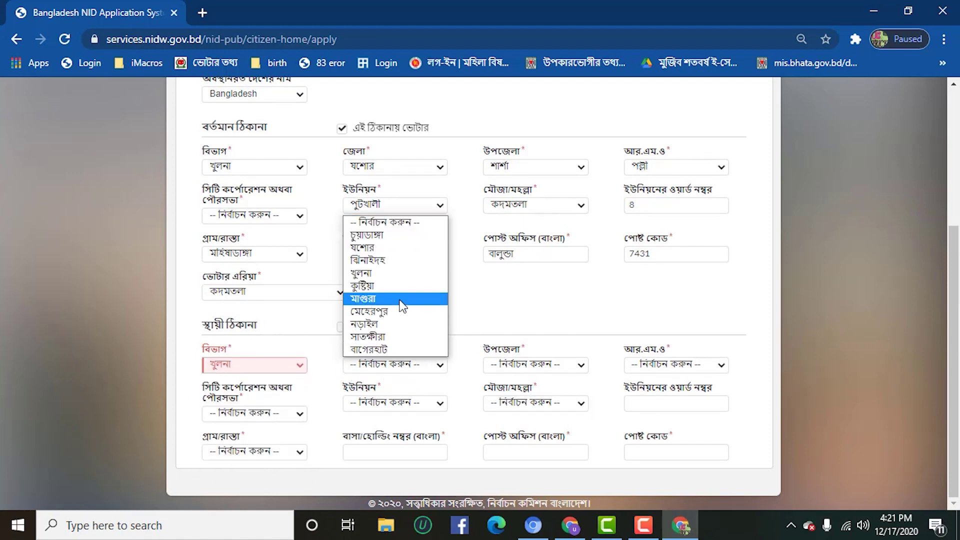
{"action": "left_click", "coordinate": [400, 315]}
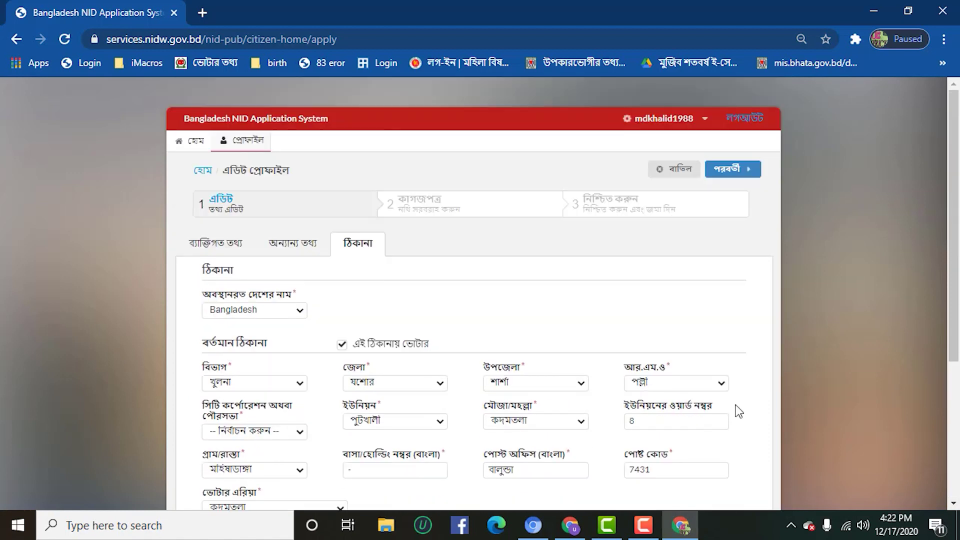
Advance through the documents and confirmation steps and submit the edit-profile application
{"action": "left_click", "coordinate": [731, 170]}
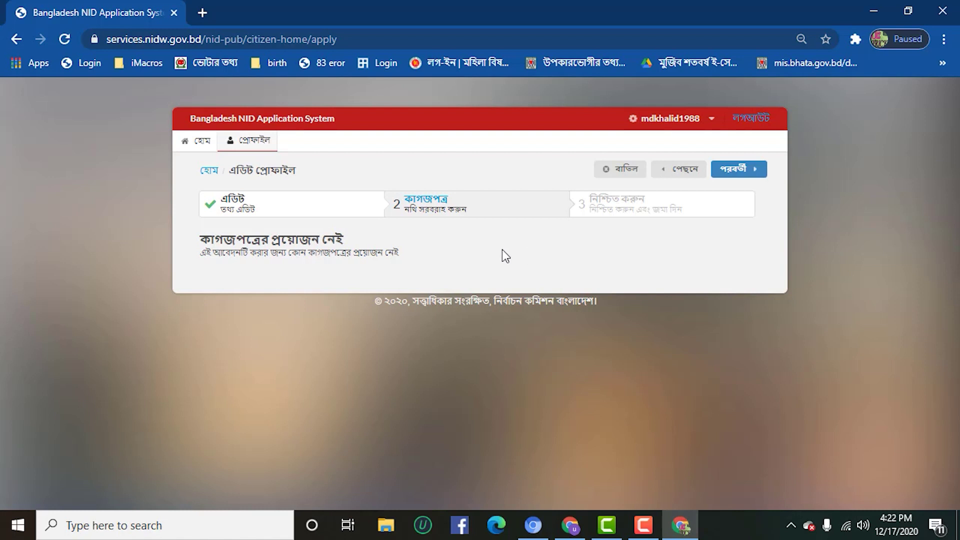
{"action": "left_click", "coordinate": [741, 170]}
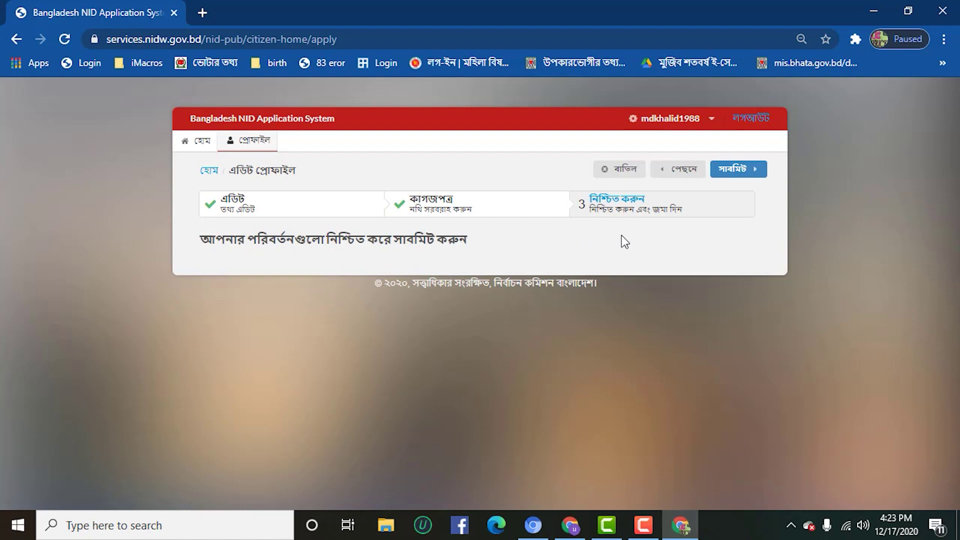
{"action": "left_click", "coordinate": [734, 170]}
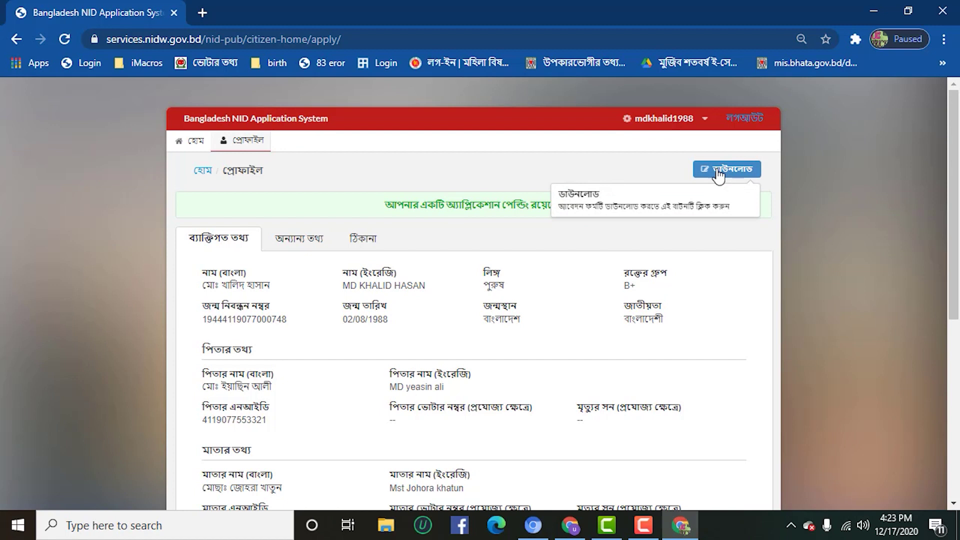
Download the application form as new_nid_form_2.pdf and open it in Chrome
{"action": "left_click", "coordinate": [737, 173]}
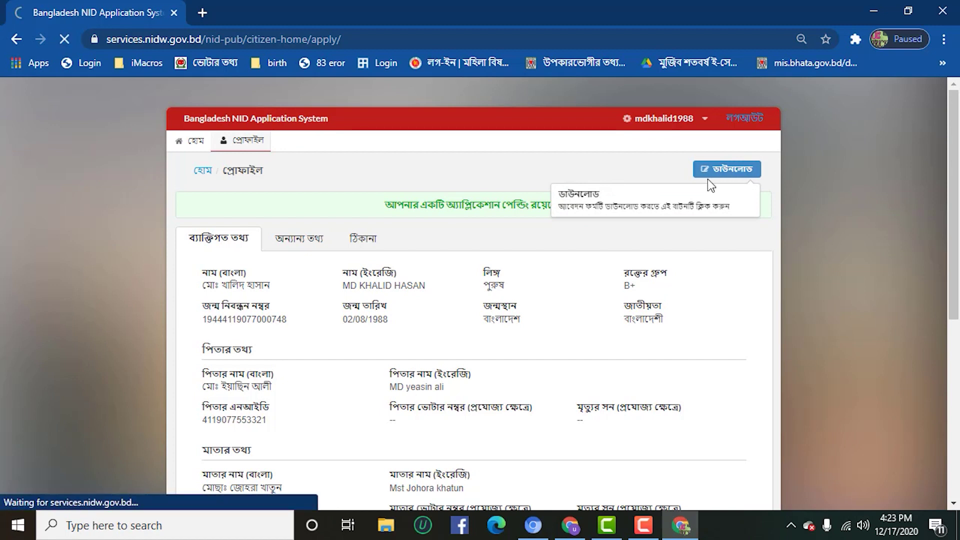
{"action": "left_click", "coordinate": [160, 489]}
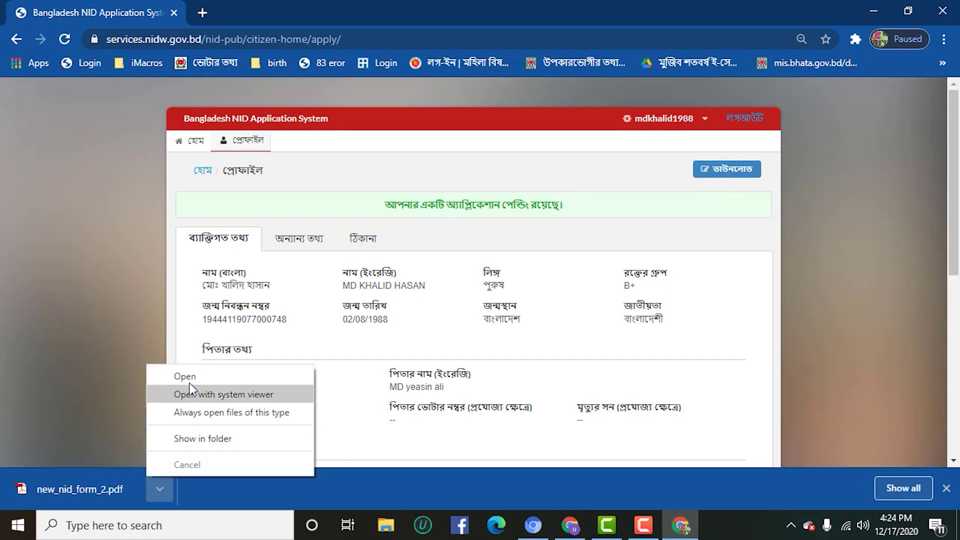
{"action": "left_click", "coordinate": [189, 376]}
{"action": "scroll", "coordinate": [590, 324], "scroll_direction": "down", "scroll_amount": 5}
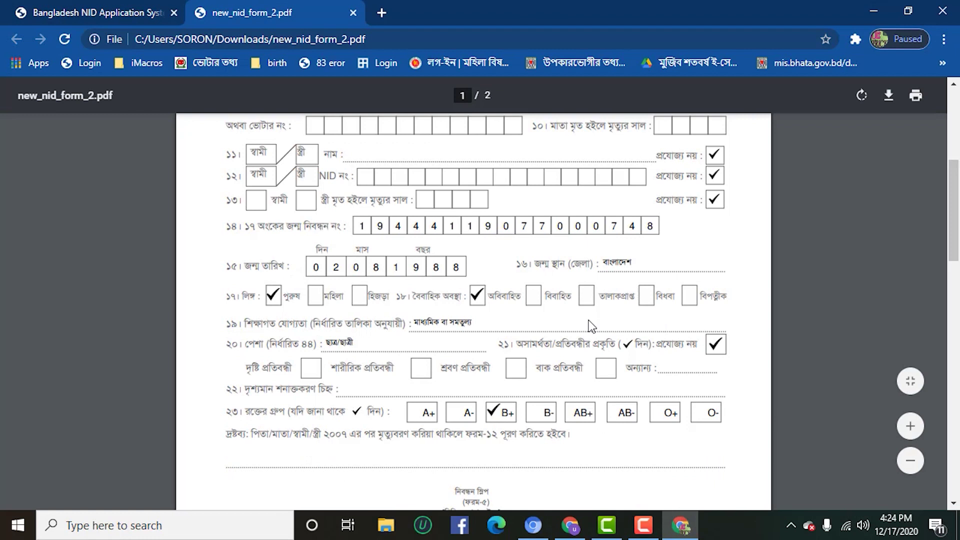
{"action": "scroll", "coordinate": [591, 326], "scroll_direction": "up", "scroll_amount": 2}
{"action": "scroll", "coordinate": [591, 326], "scroll_direction": "up", "scroll_amount": 5}
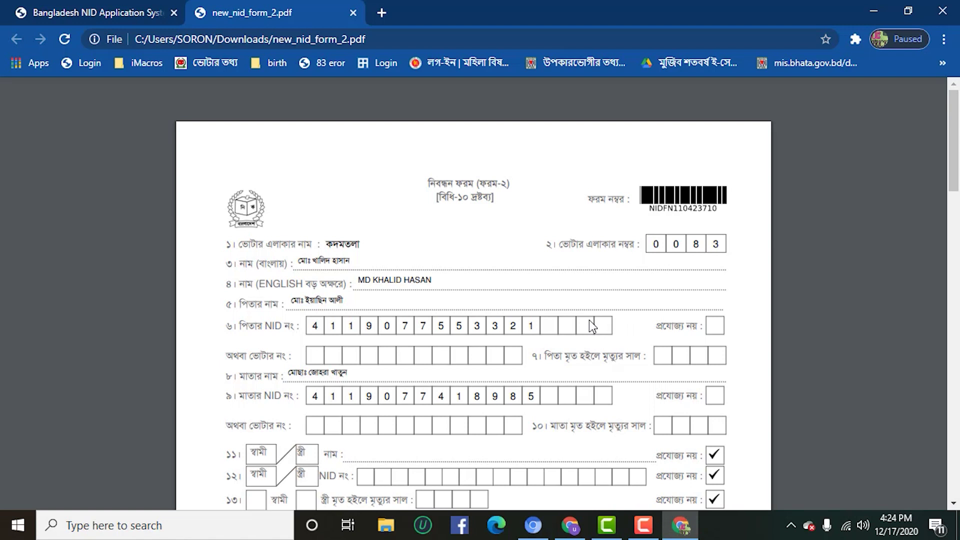
{"action": "scroll", "coordinate": [564, 313], "scroll_direction": "down", "scroll_amount": 2}
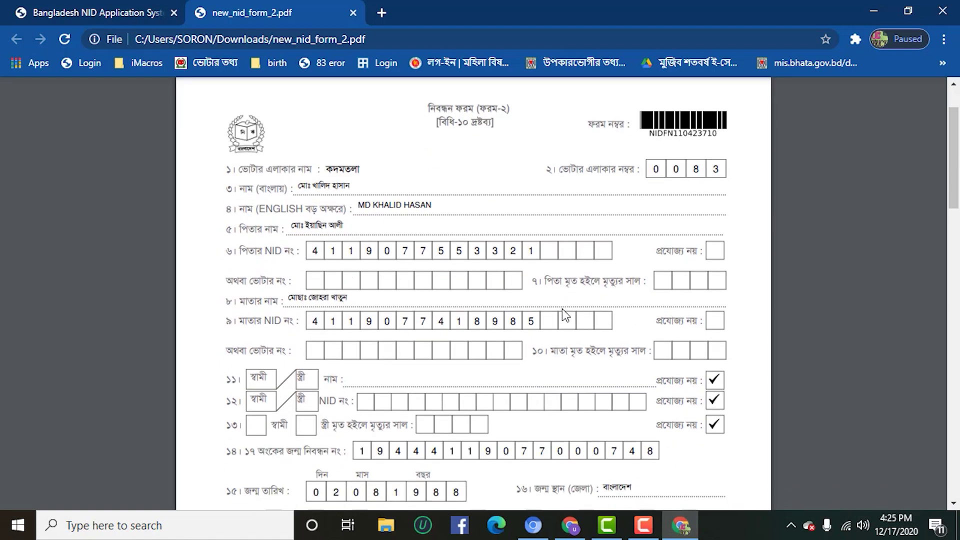